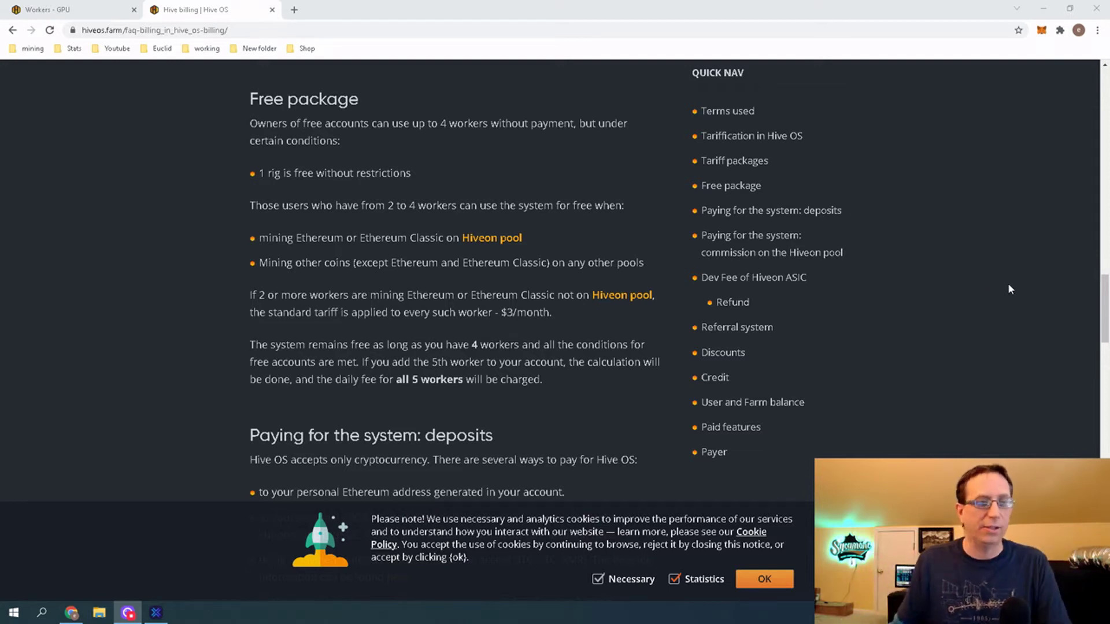
# Switch to the 'Workers - GPU' tab to see the farm's three workers and $59.18 balance.
pyautogui.click(72, 8)
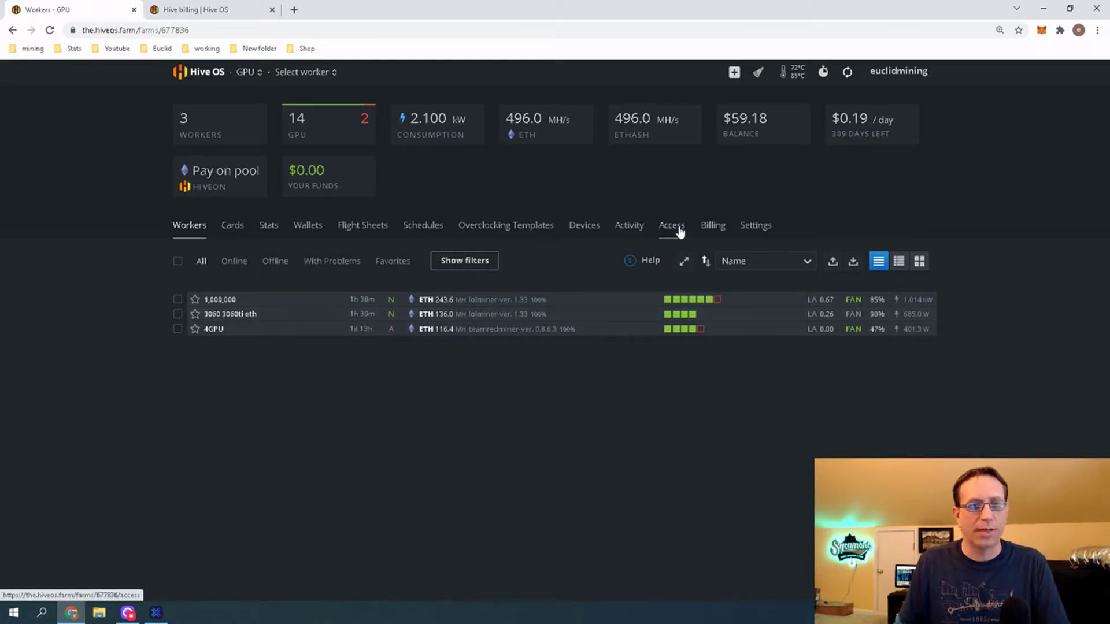
# Open the farm's Billing page showing the $59.18 Farm Balance and Refill Balance options.
pyautogui.click(713, 227)
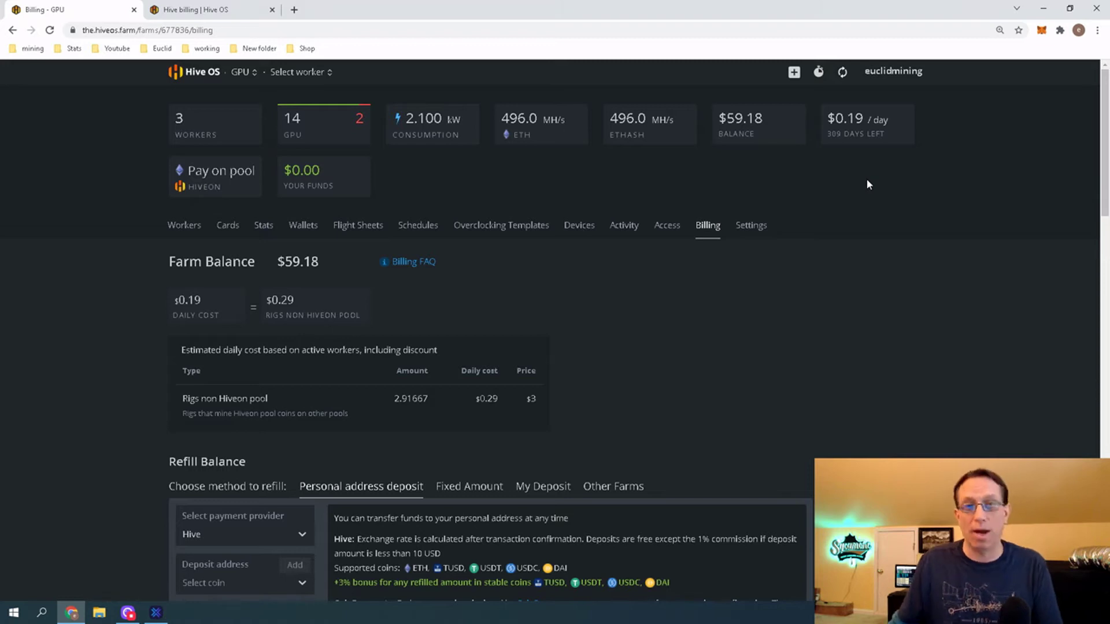
pyautogui.scroll(-3, 919, 280)
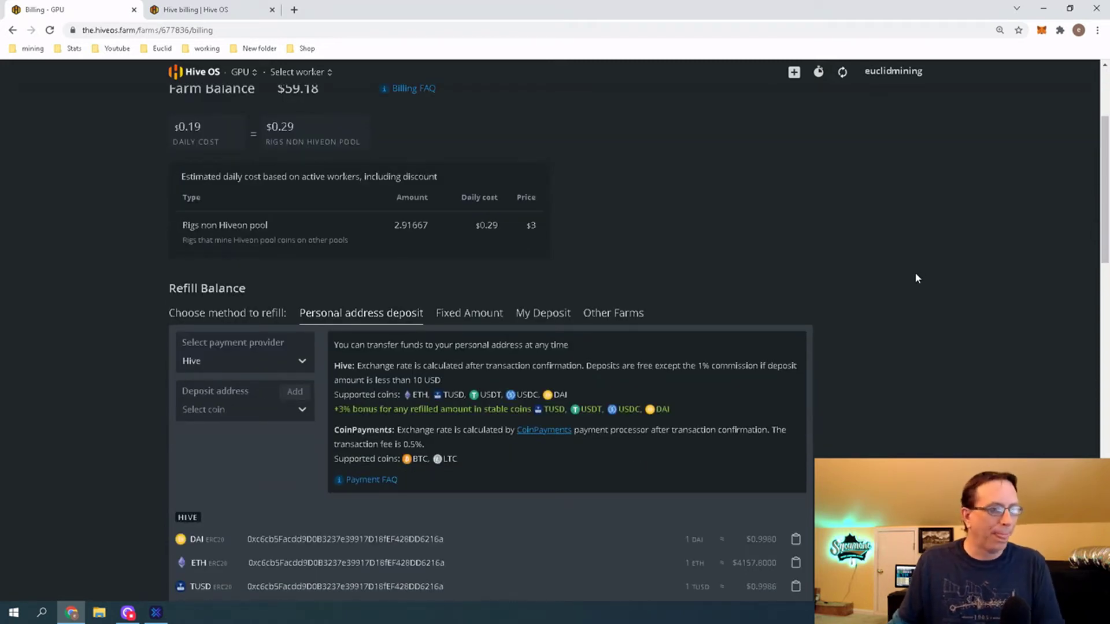
# Review Refill Balance payment providers, keeping Hive, and browse the deposit coin list without choosing.
pyautogui.scroll(-3, 701, 186)
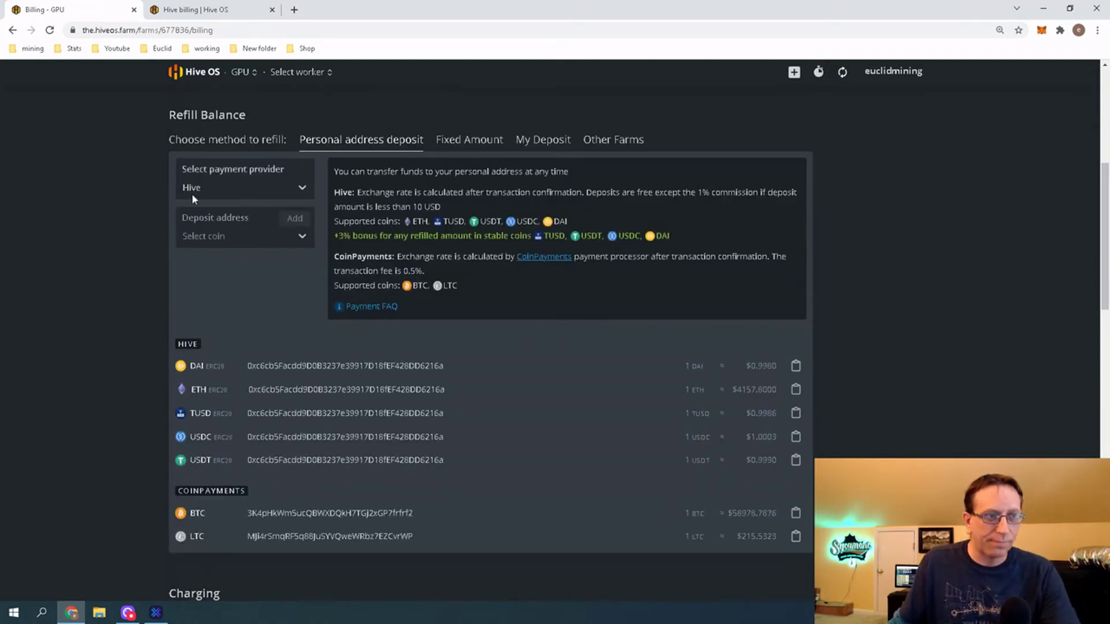
pyautogui.click(256, 191)
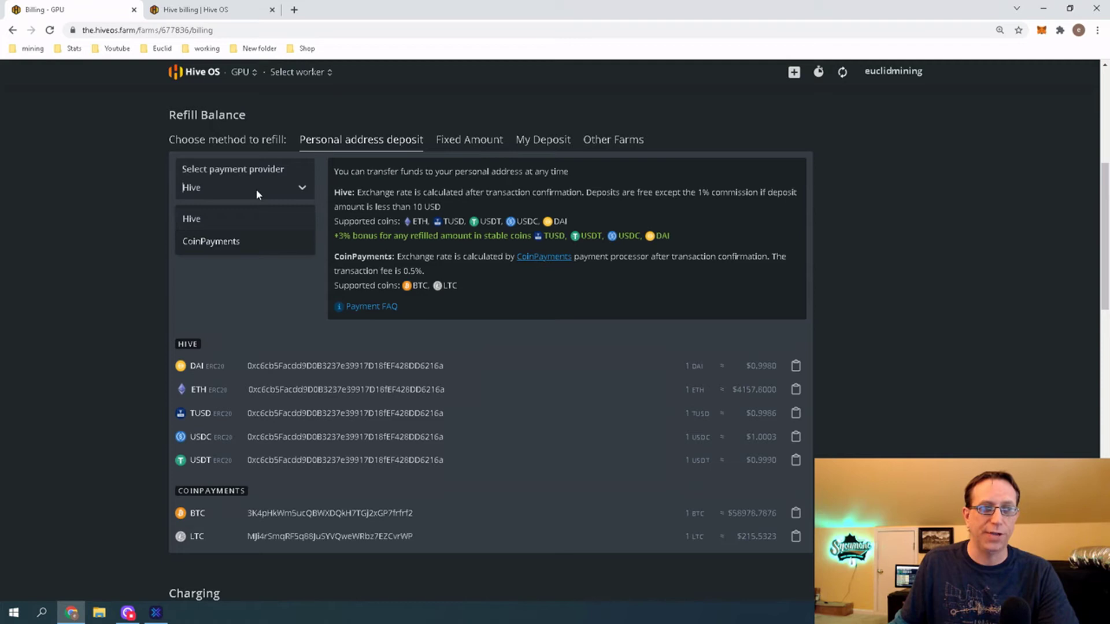
pyautogui.click(252, 187)
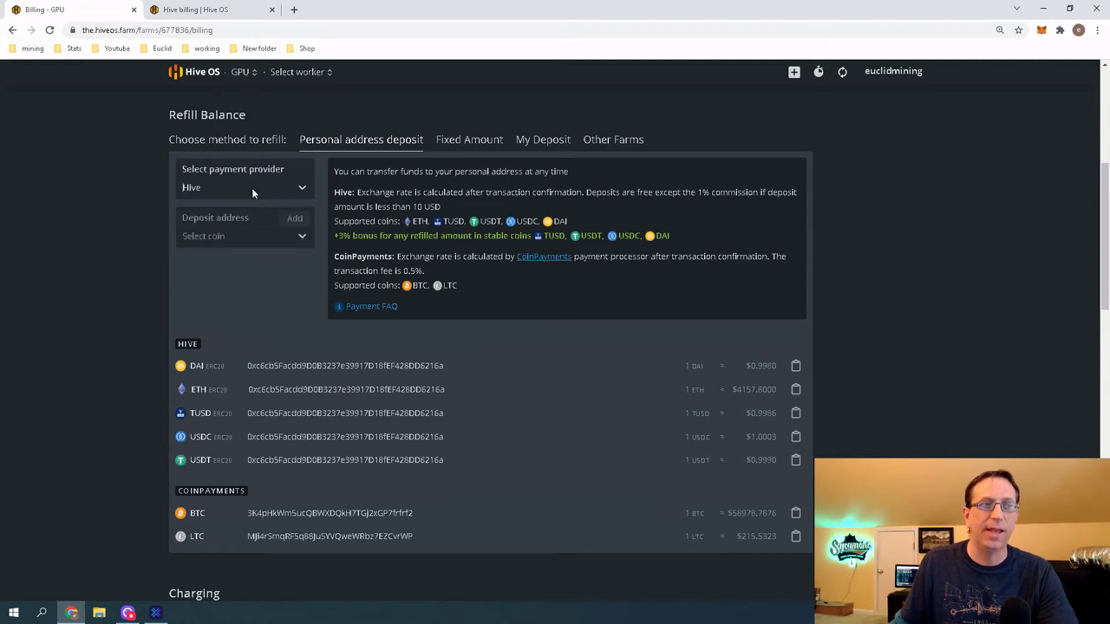
pyautogui.click(305, 237)
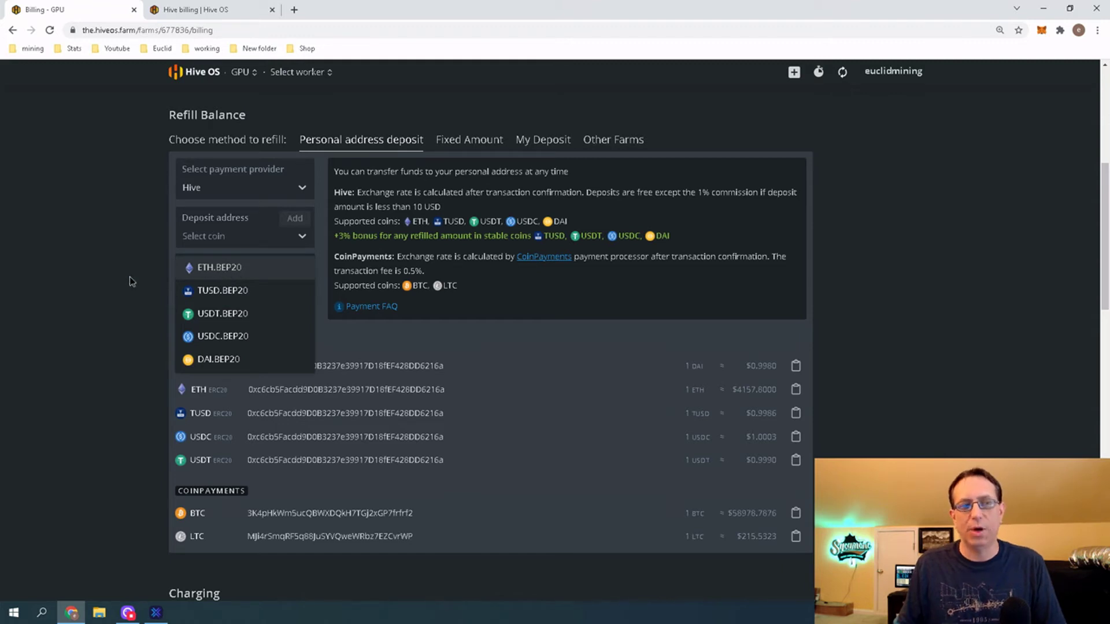
pyautogui.click(114, 262)
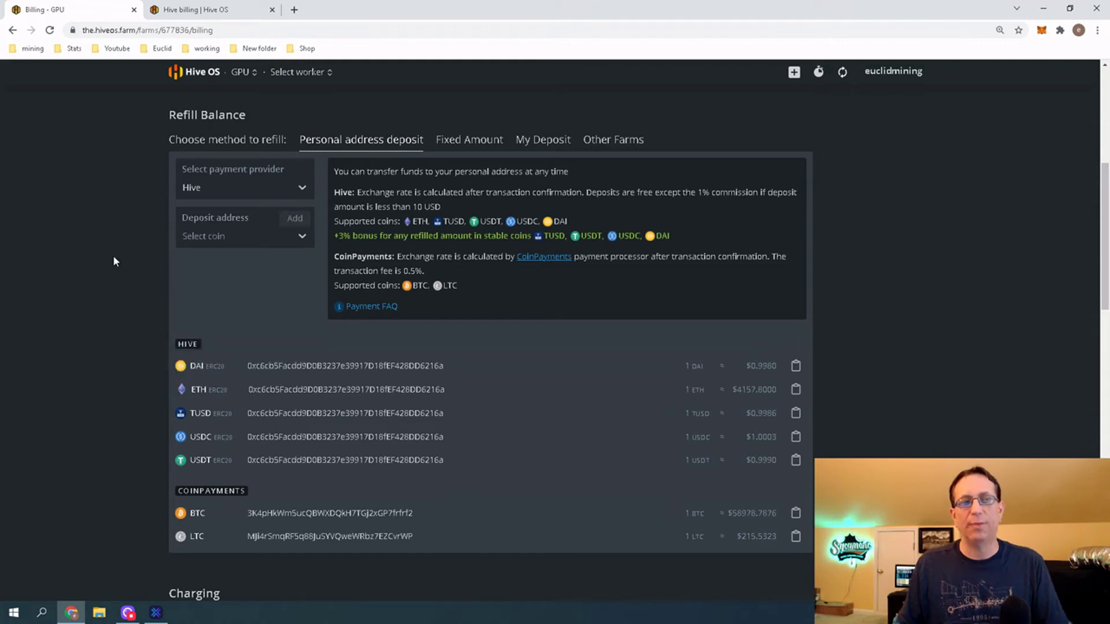
# Create an ETH.BEP20 deposit address, adding BEP20 entries for DAI, ETH, TUSD, USDC and USDT.
pyautogui.click(291, 234)
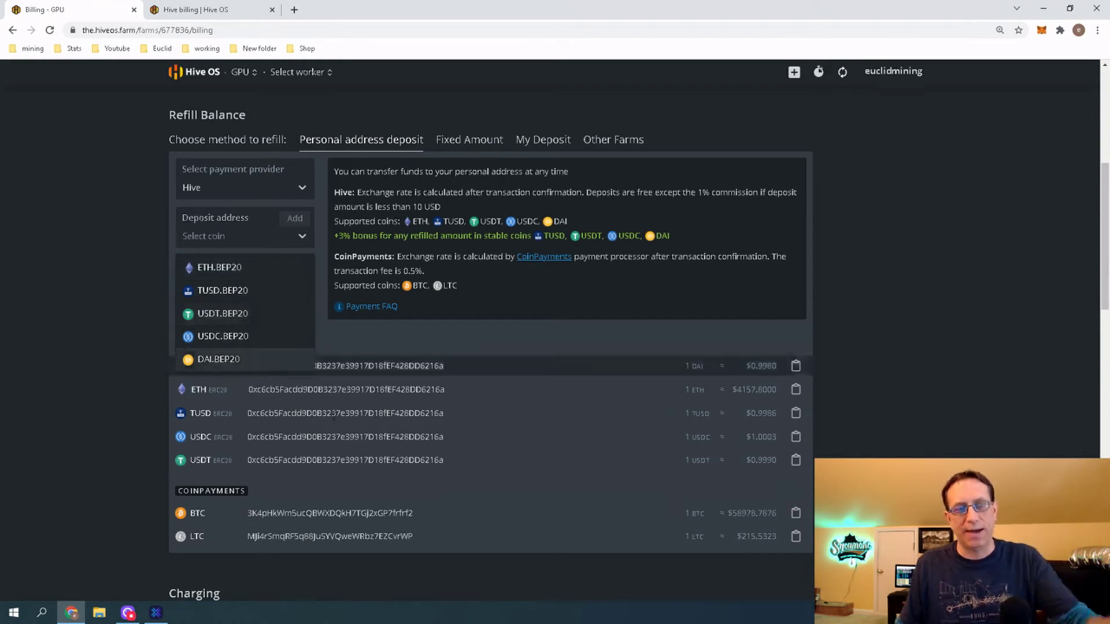
pyautogui.click(448, 403)
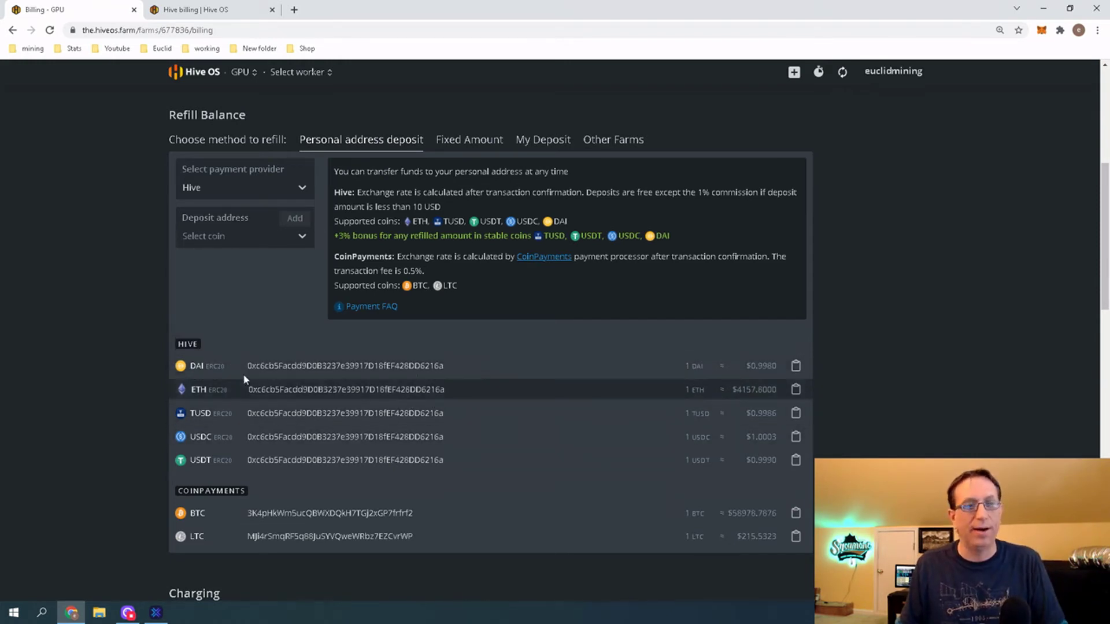
pyautogui.click(302, 237)
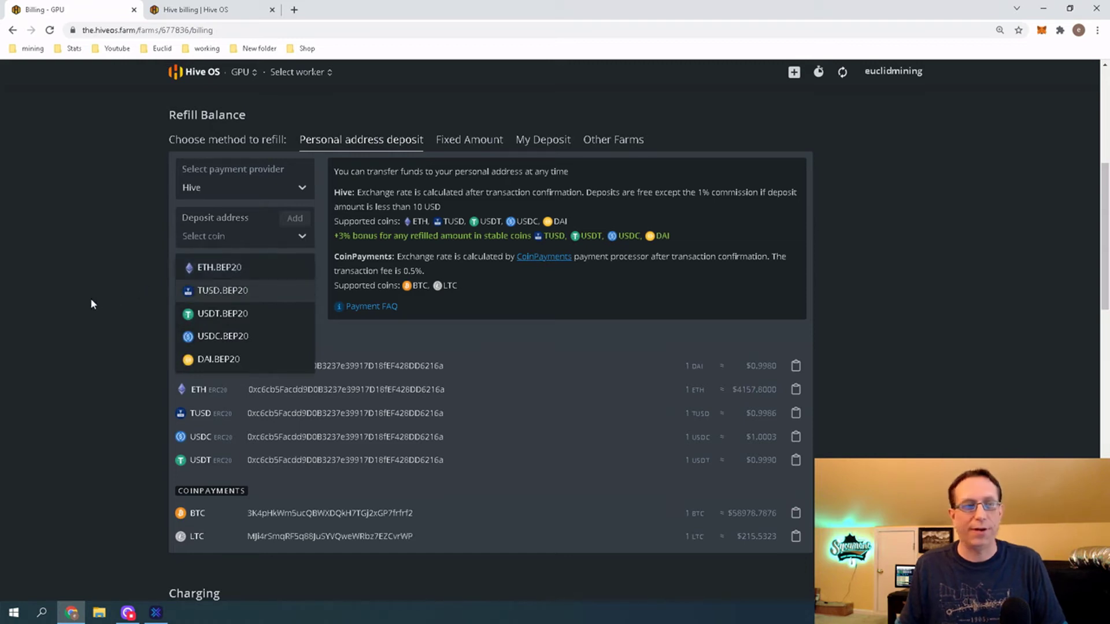
pyautogui.click(141, 284)
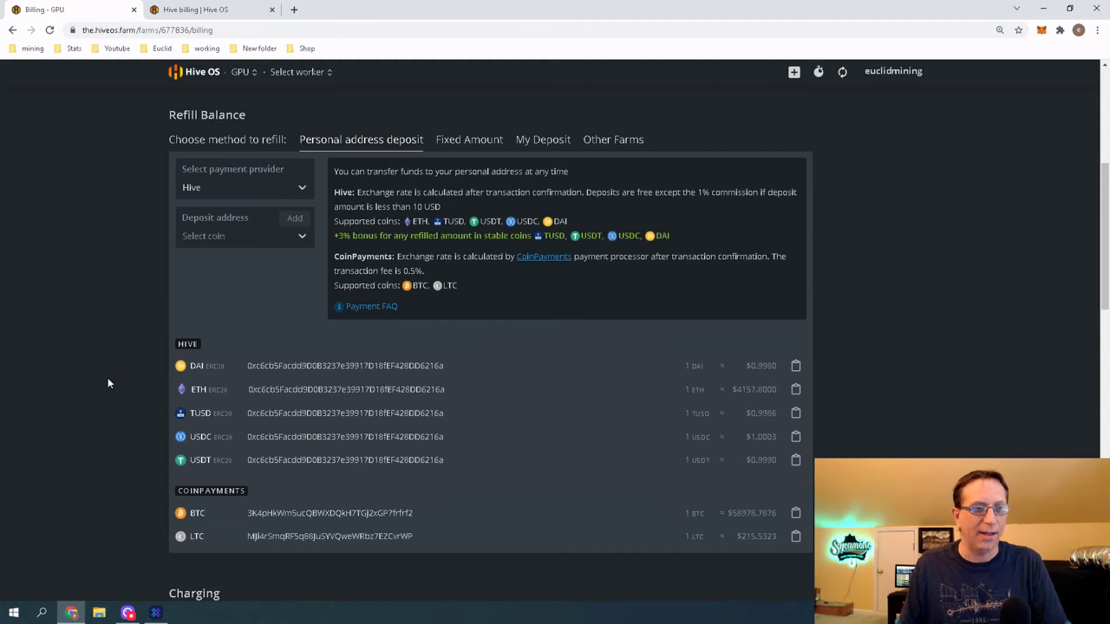
pyautogui.scroll(-1, 108, 374)
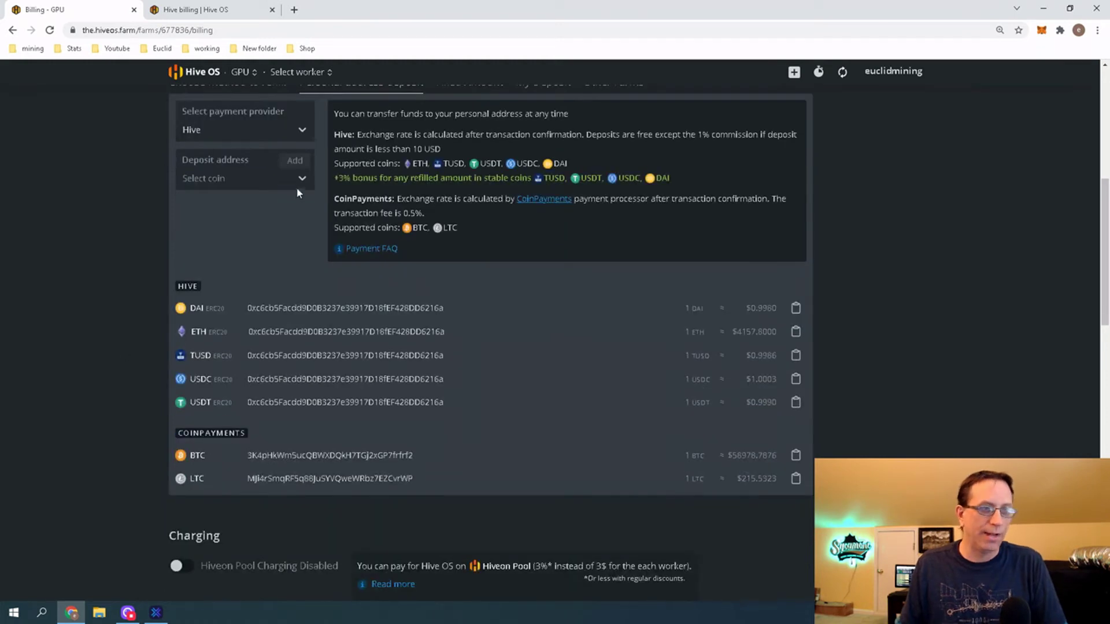
pyautogui.click(266, 179)
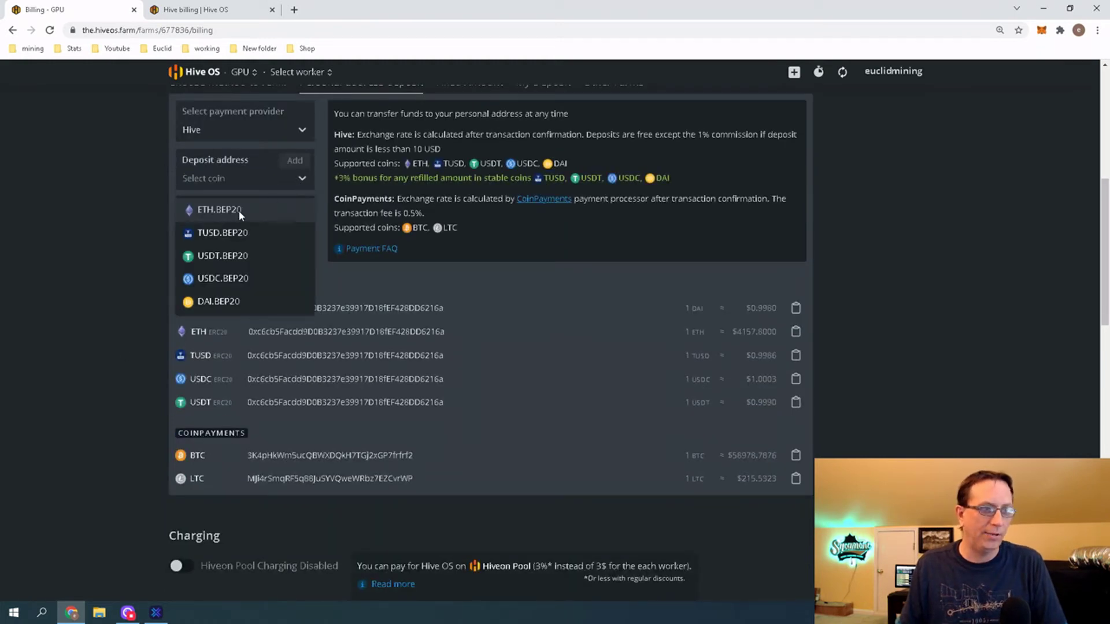
pyautogui.click(239, 213)
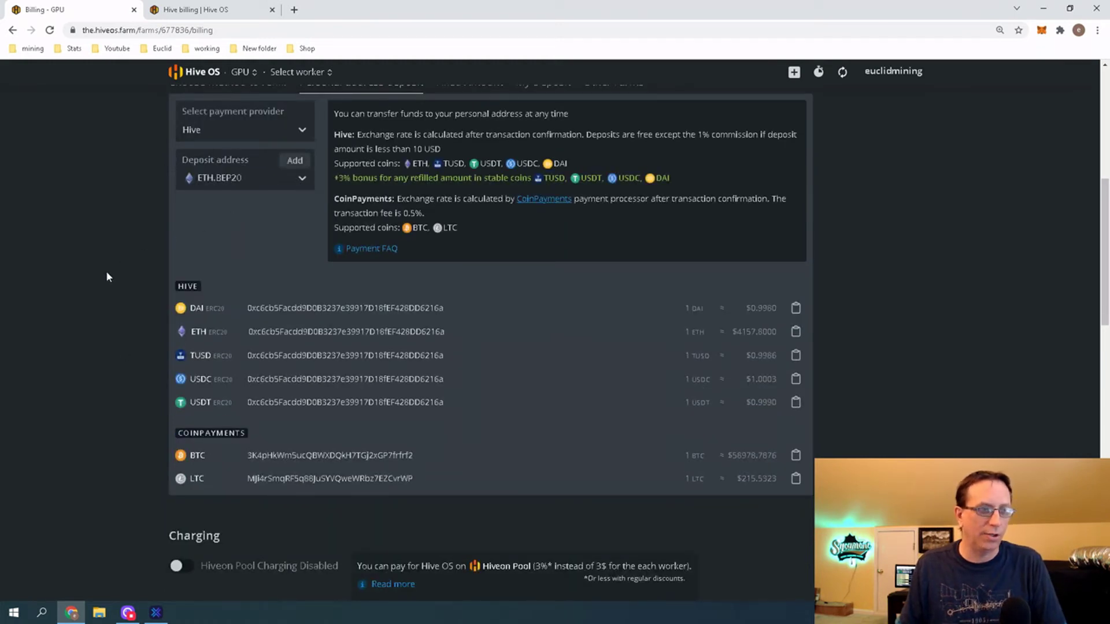
pyautogui.click(295, 160)
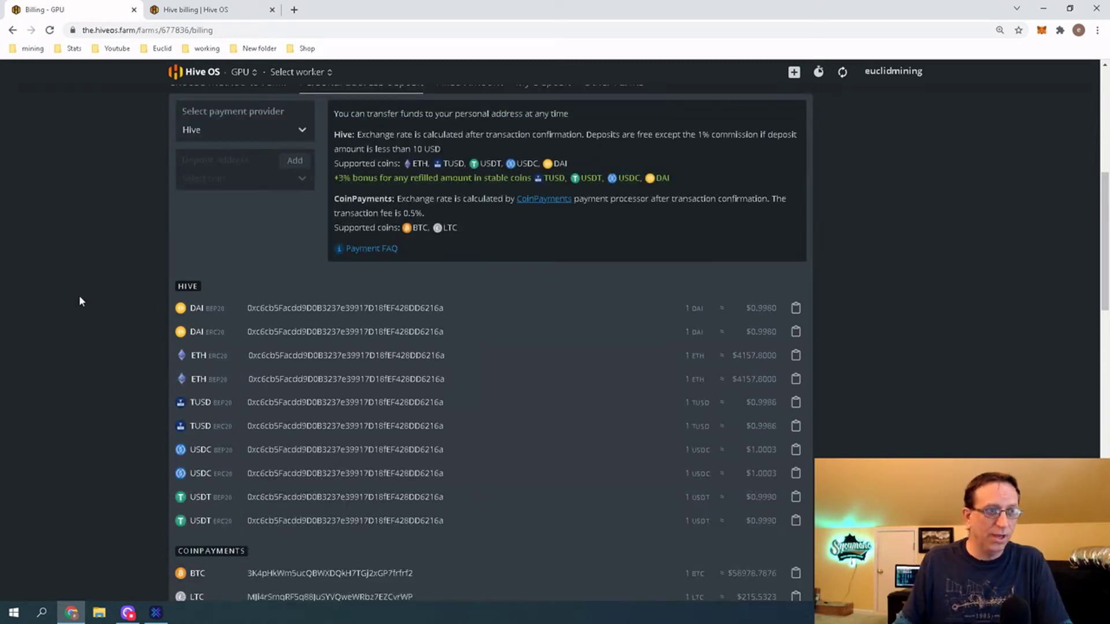
# Copy the ETH ERC20 deposit address and bring the Exodus wallet to the front.
pyautogui.scroll(-1, 101, 283)
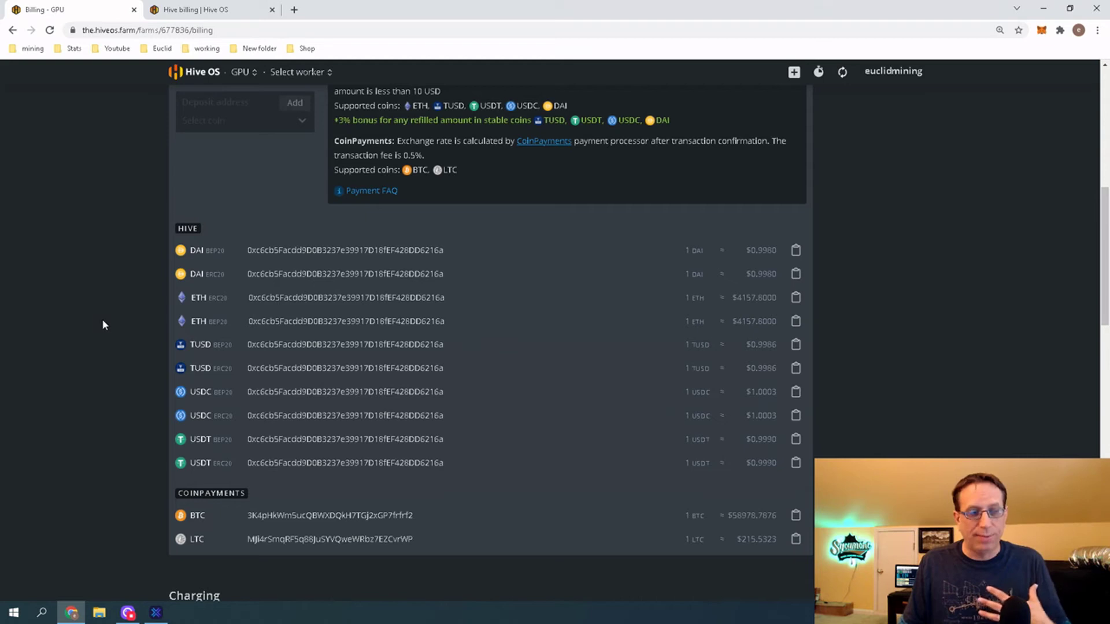
pyautogui.scroll(-1, 102, 320)
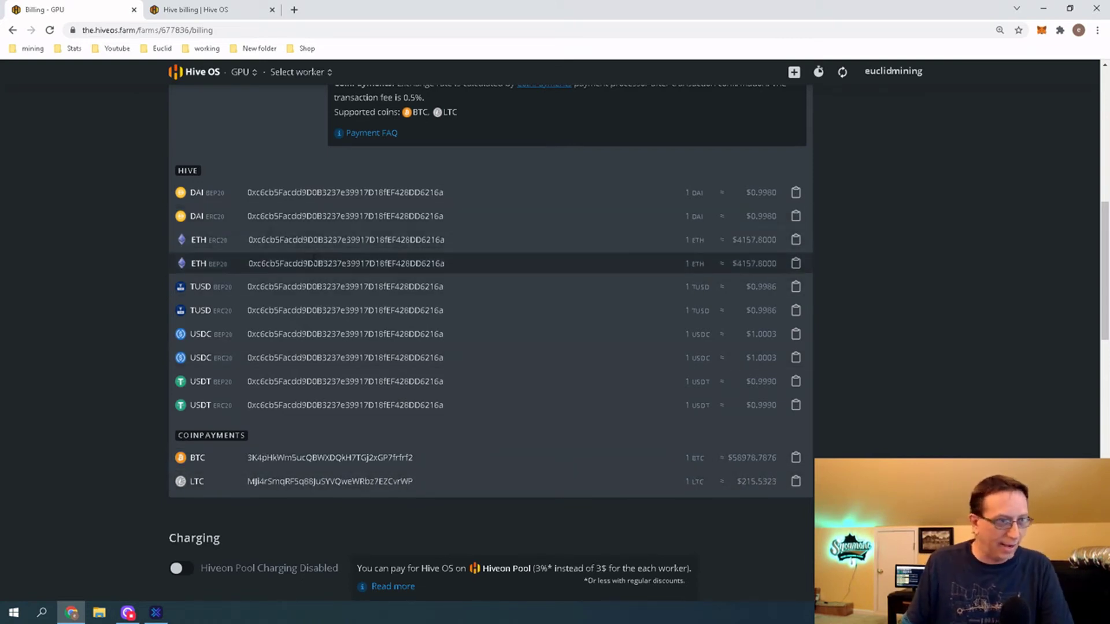
pyautogui.click(796, 241)
pyautogui.scroll(8, 602, 287)
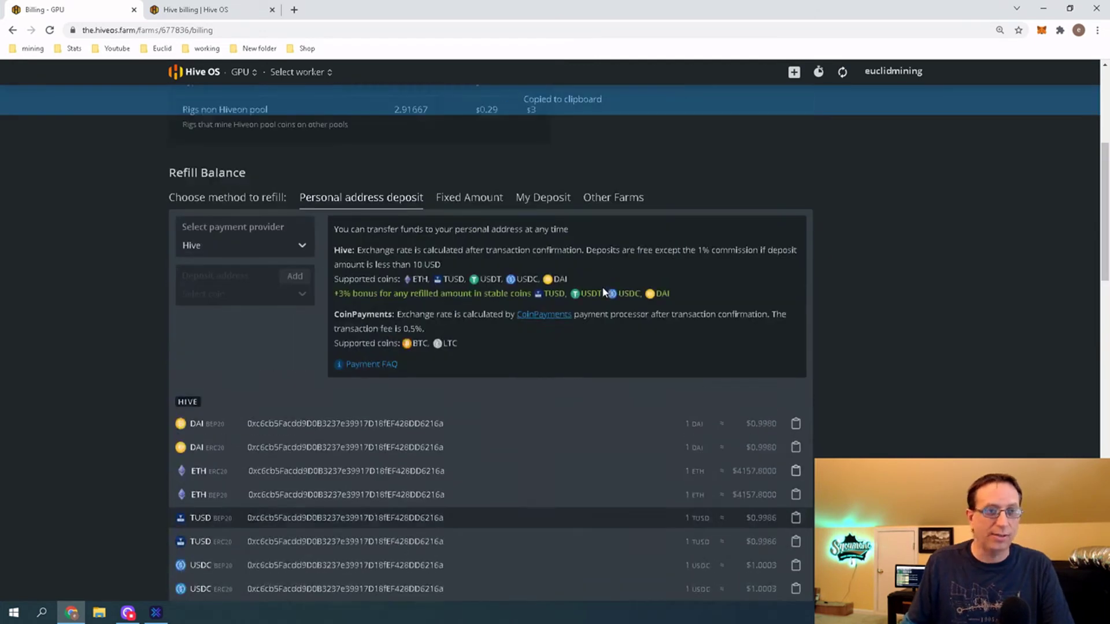
pyautogui.scroll(-6, 606, 292)
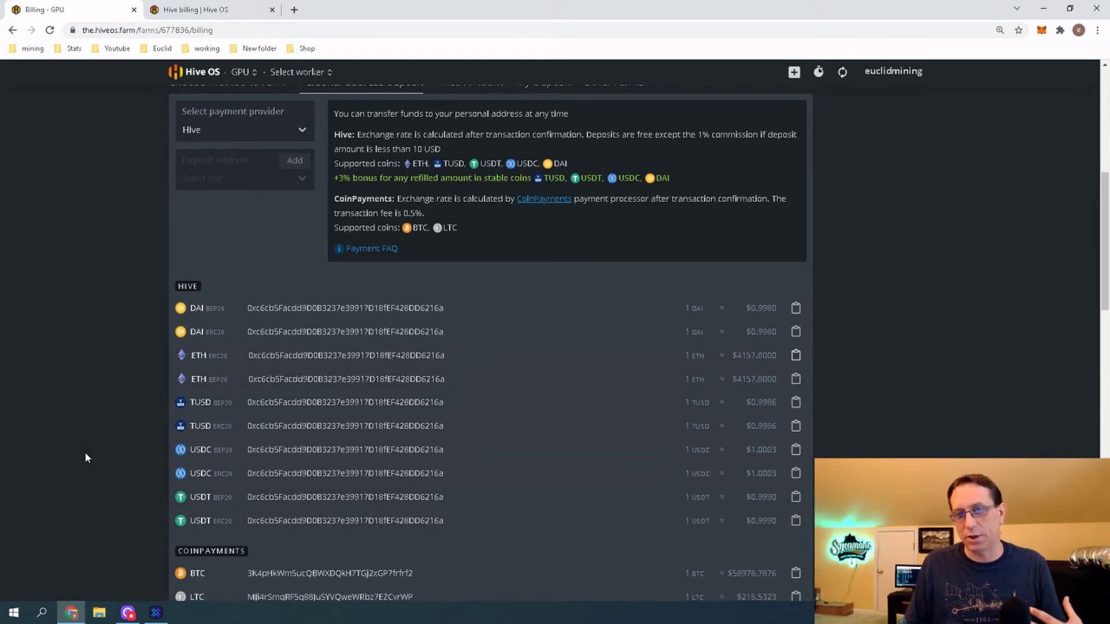
pyautogui.scroll(3, 77, 439)
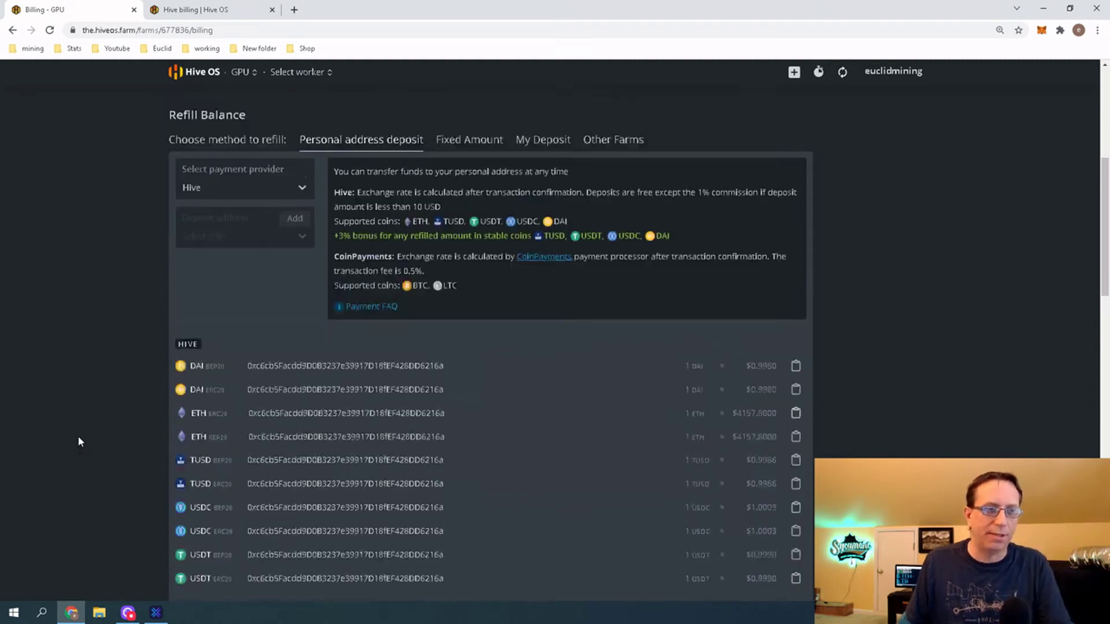
pyautogui.scroll(-2, 474, 437)
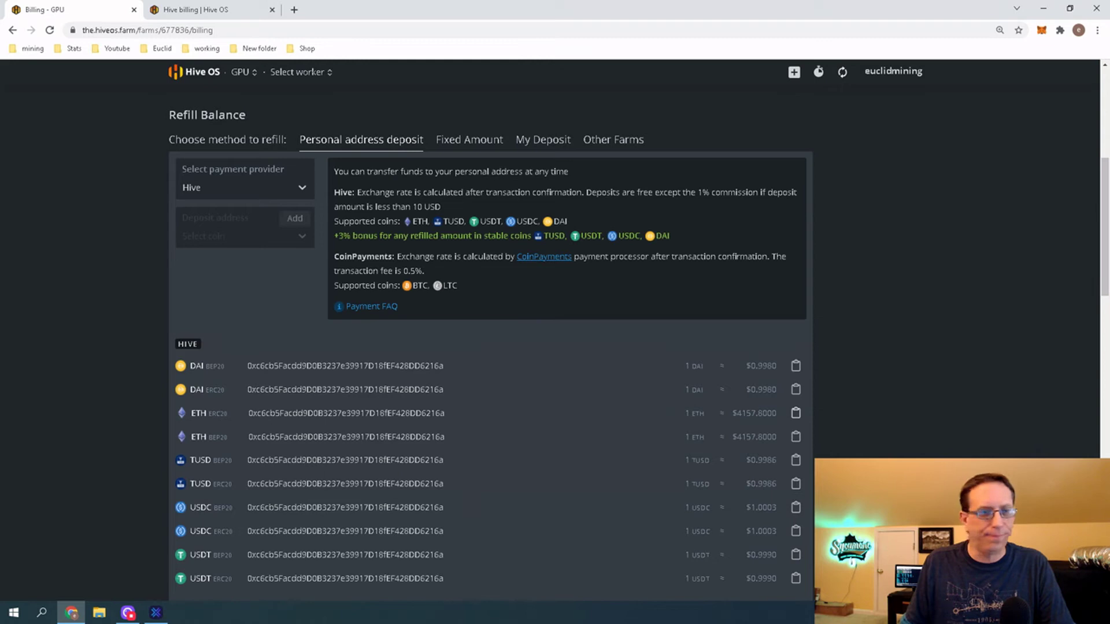
pyautogui.hotkey('alt', 'Tab')
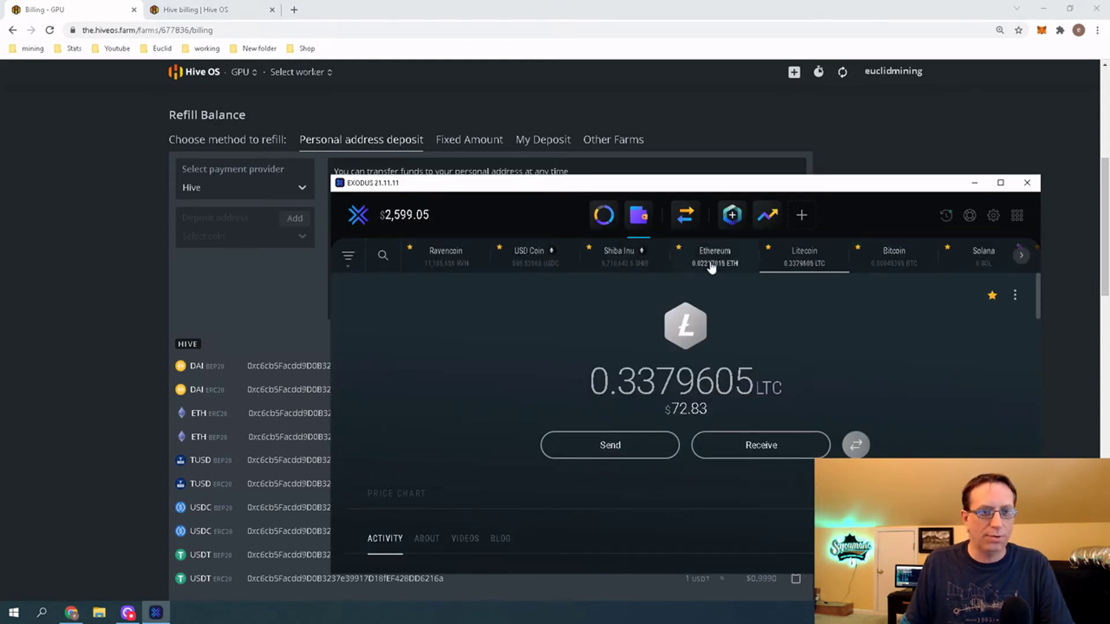
# Draft a $20.00 Ethereum send to the copied Hive deposit address, then abandon it unsent.
pyautogui.click(730, 267)
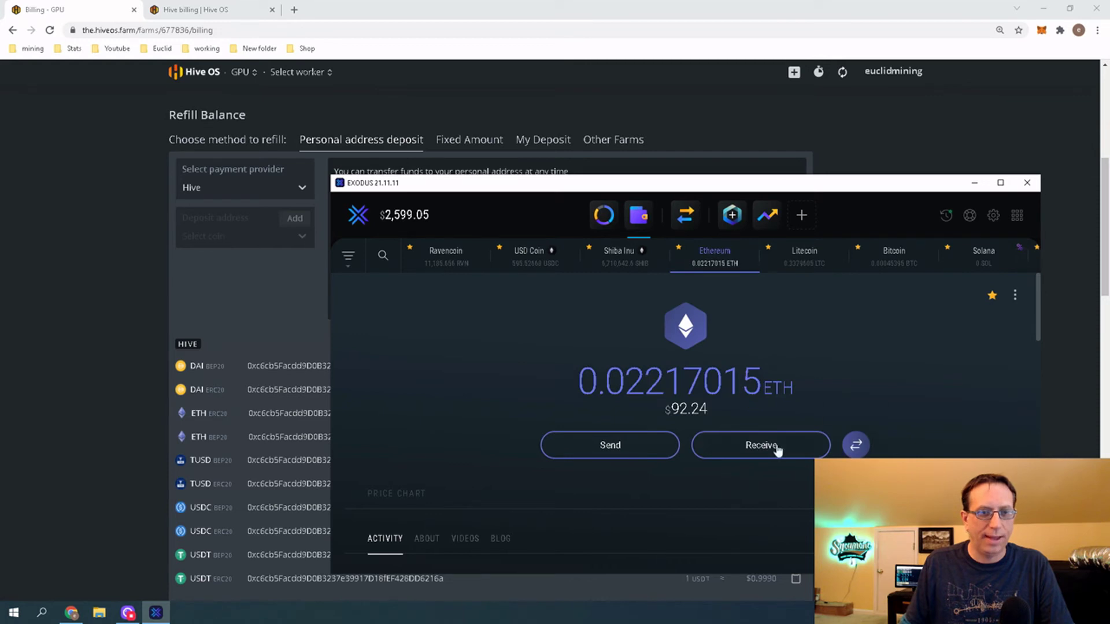
pyautogui.click(611, 445)
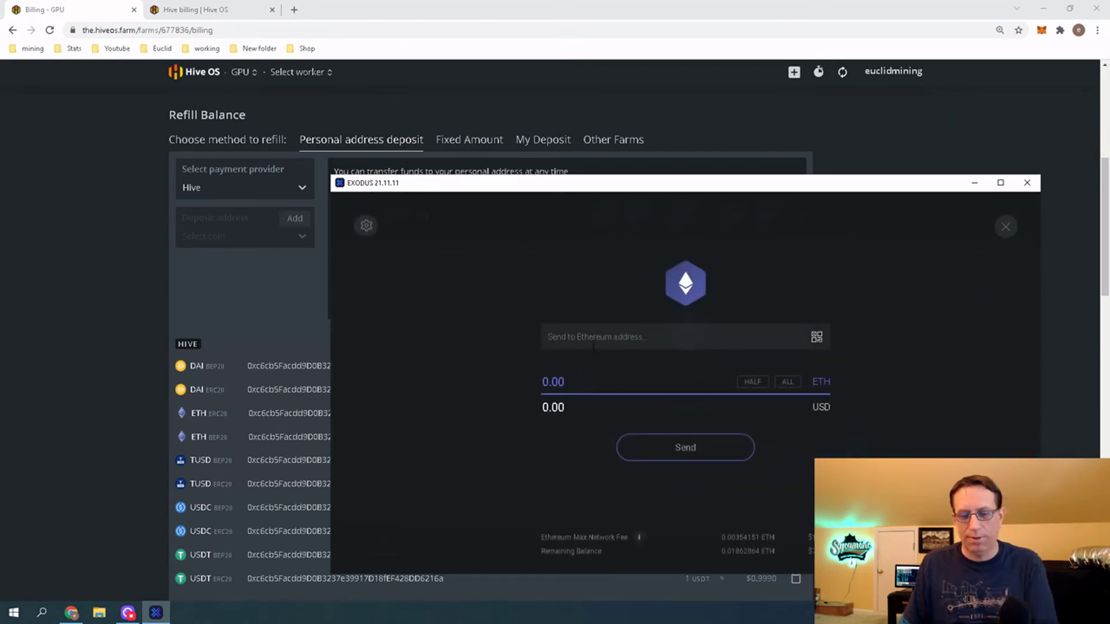
pyautogui.hotkey('ctrl', 'v')
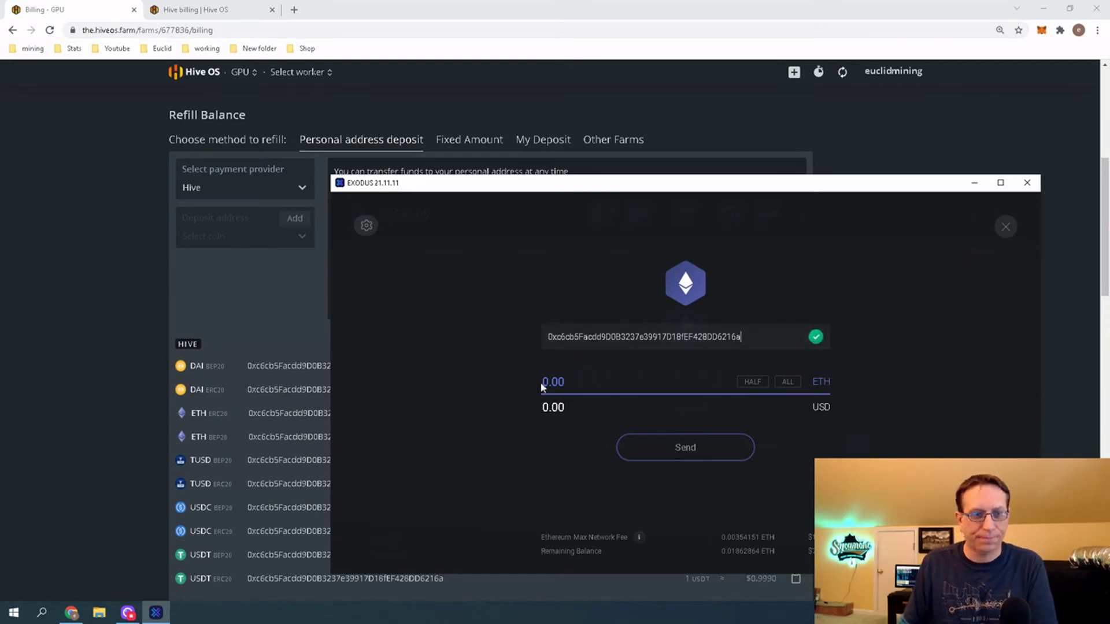
pyautogui.click(751, 382)
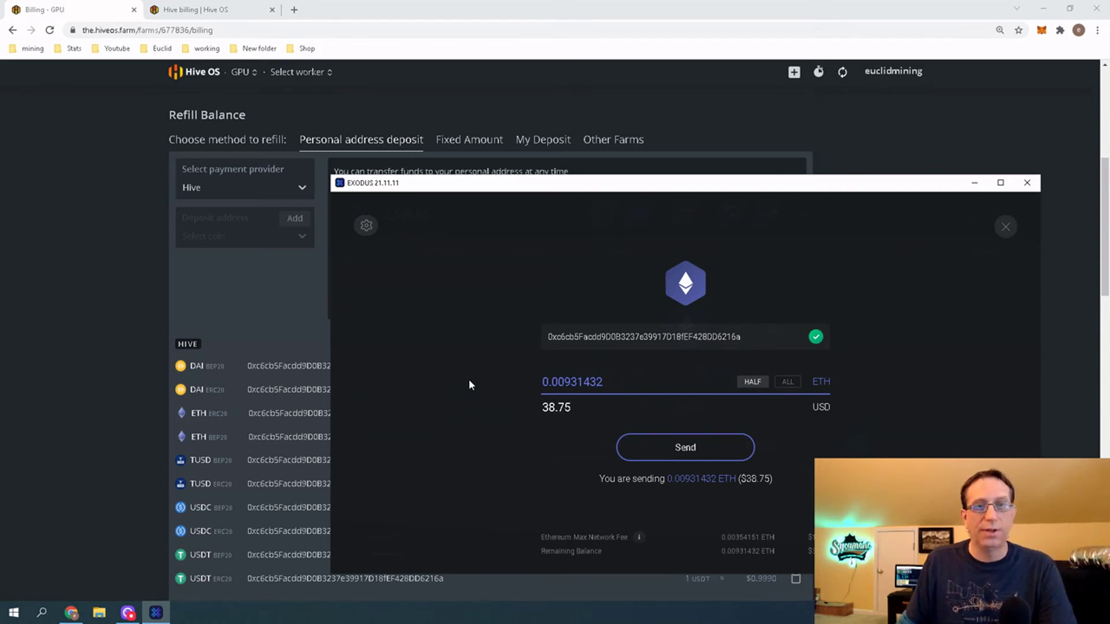
pyautogui.moveTo(578, 407); pyautogui.dragTo(514, 408)
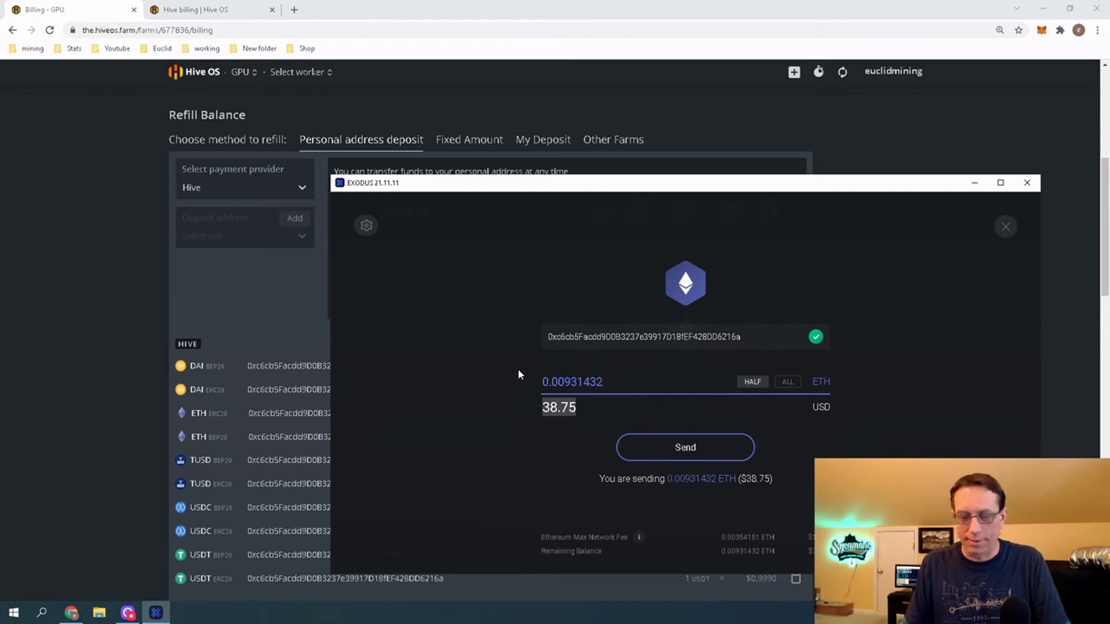
pyautogui.write('20.00')
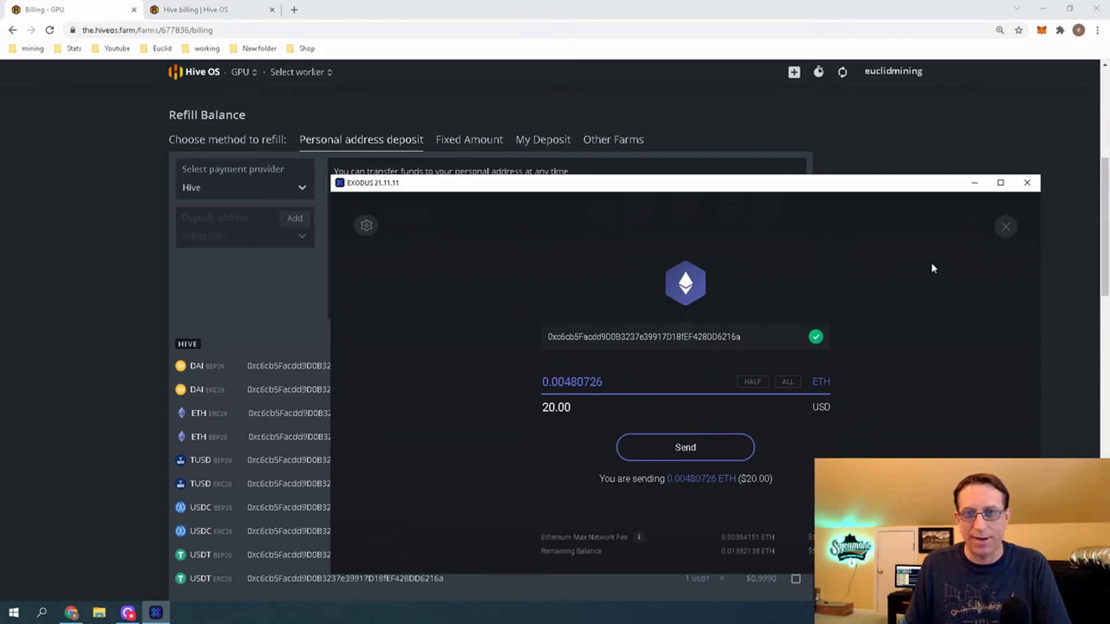
pyautogui.click(1003, 228)
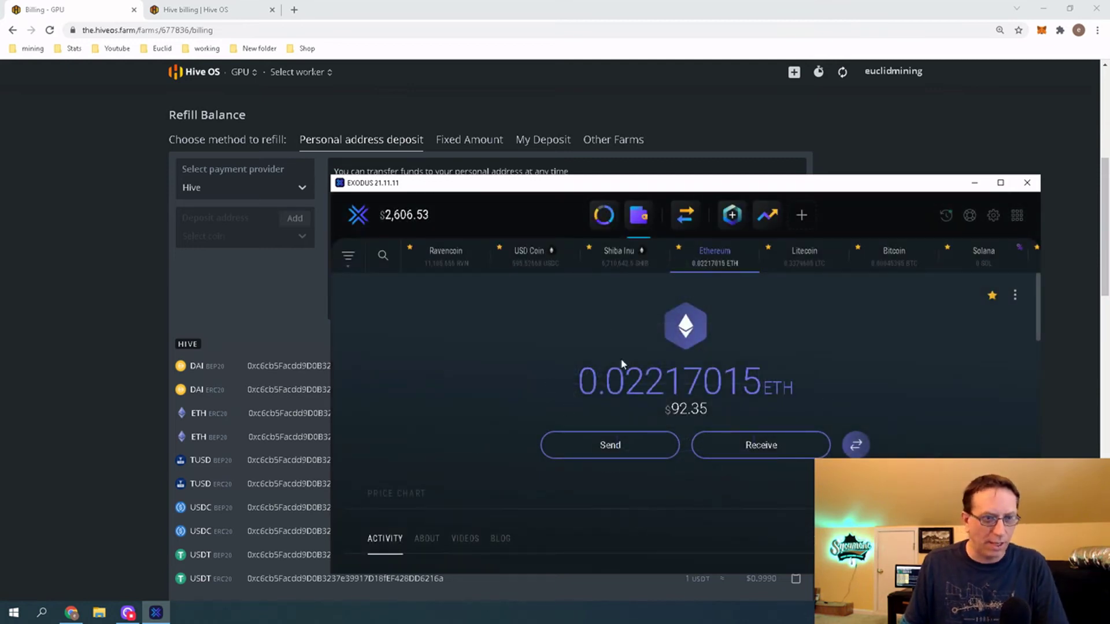
# Show the Litecoin balance in Exodus and return to the Hive OS billing page.
pyautogui.click(795, 262)
pyautogui.click(66, 356)
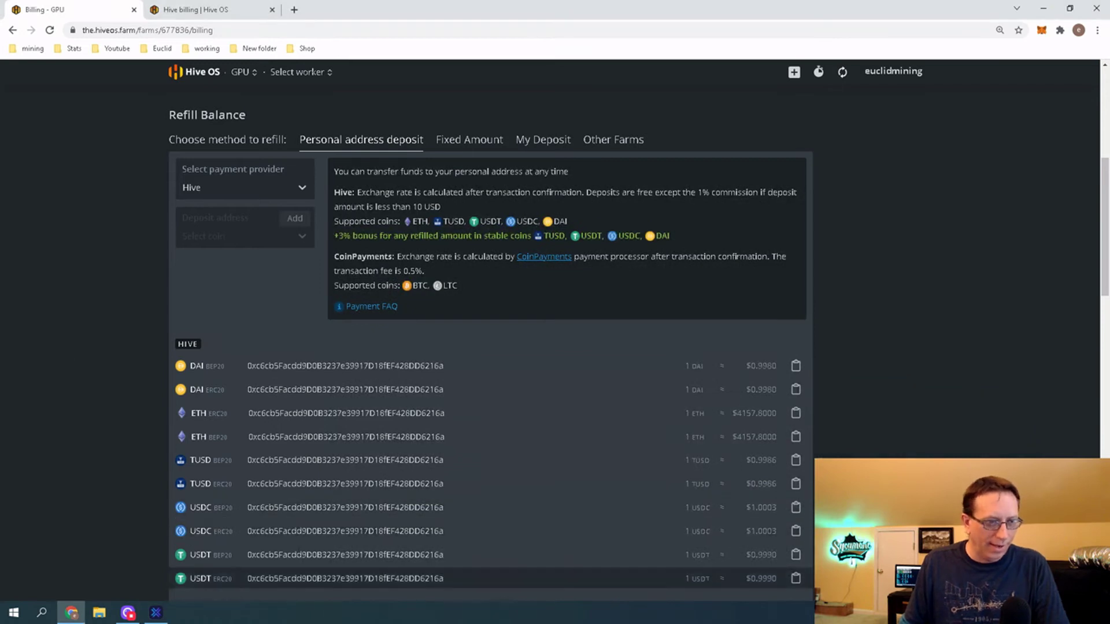
pyautogui.scroll(-5, 277, 509)
pyautogui.scroll(4, 99, 443)
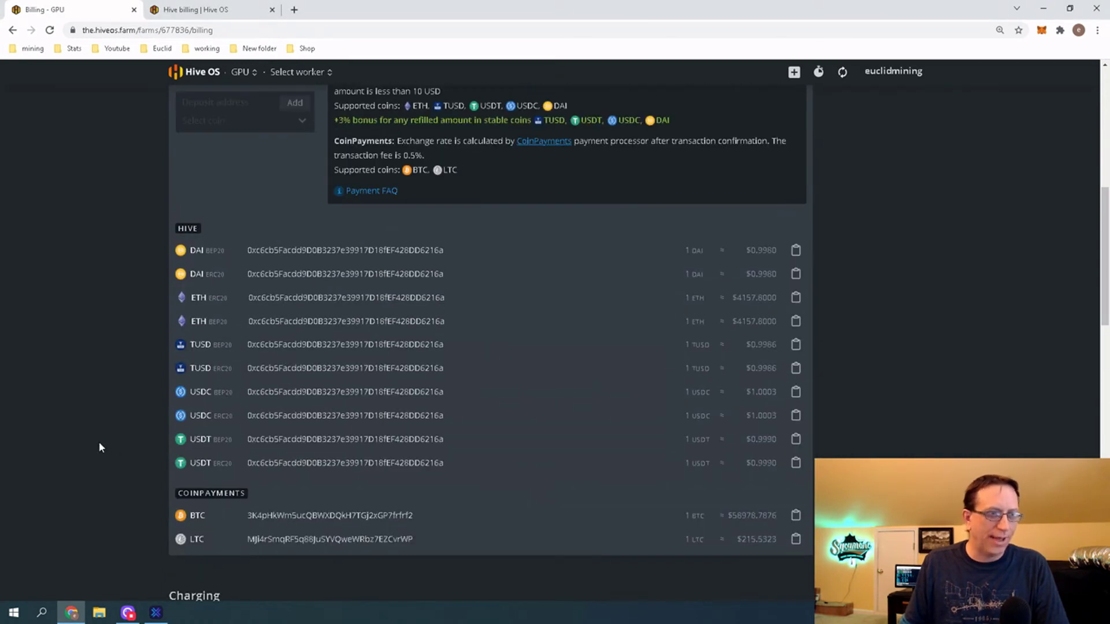
# Set the payment provider to CoinPayments and copy the LTC deposit address for Exodus.
pyautogui.click(269, 130)
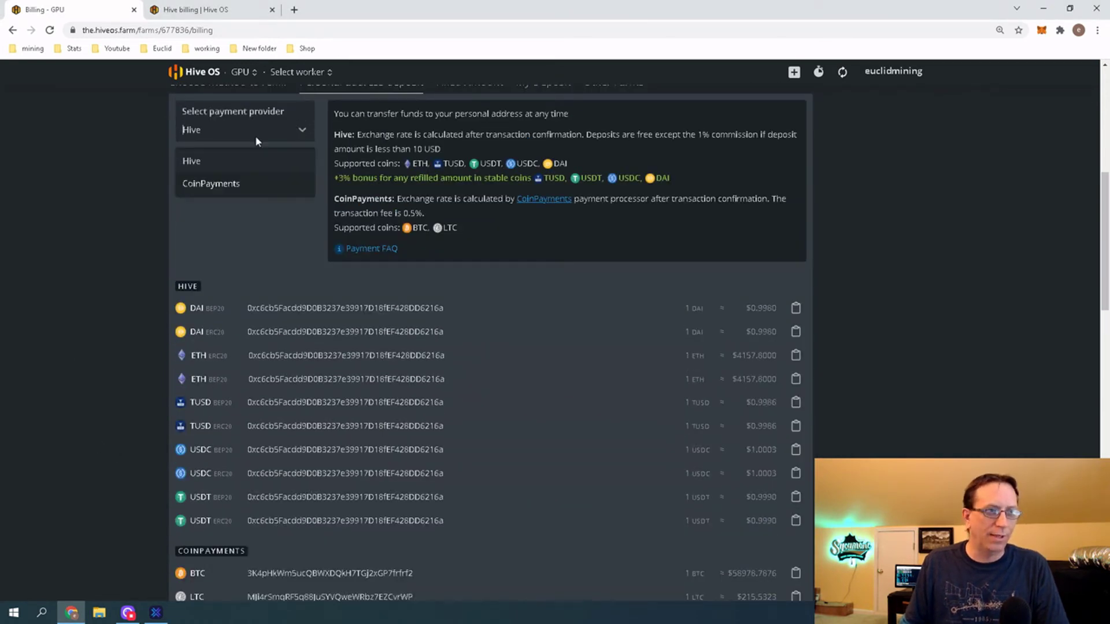
pyautogui.click(221, 183)
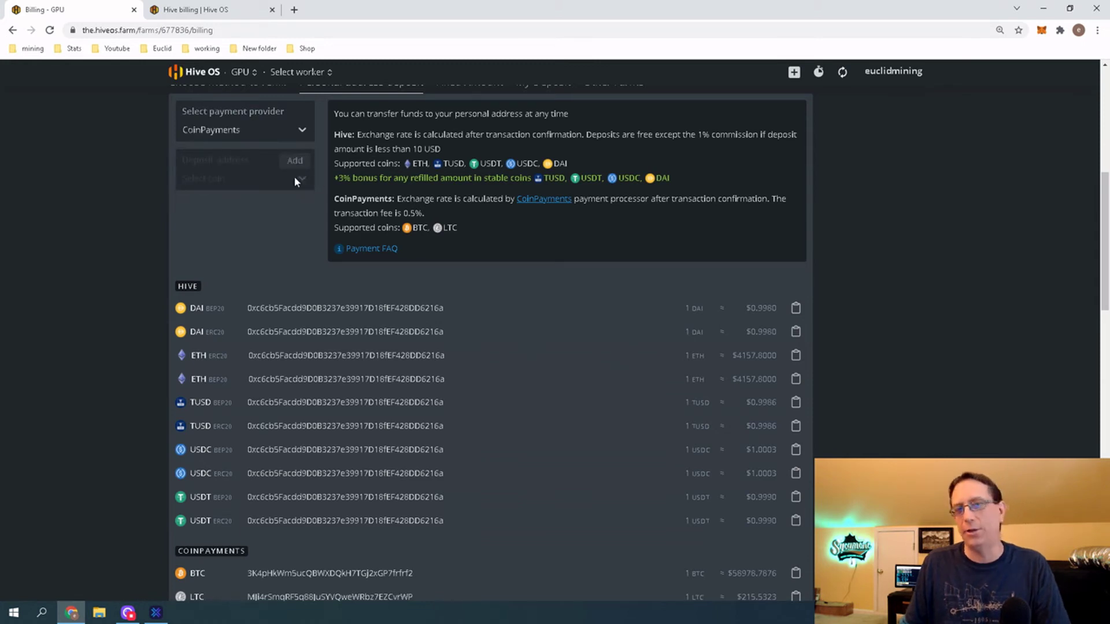
pyautogui.scroll(-1, 74, 366)
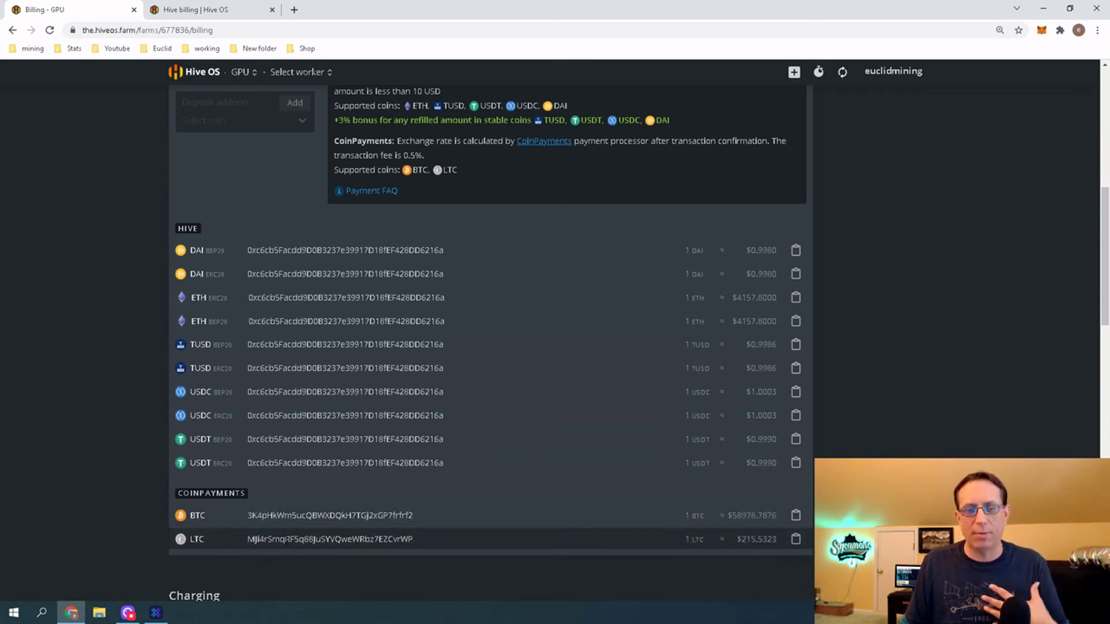
pyautogui.click(796, 541)
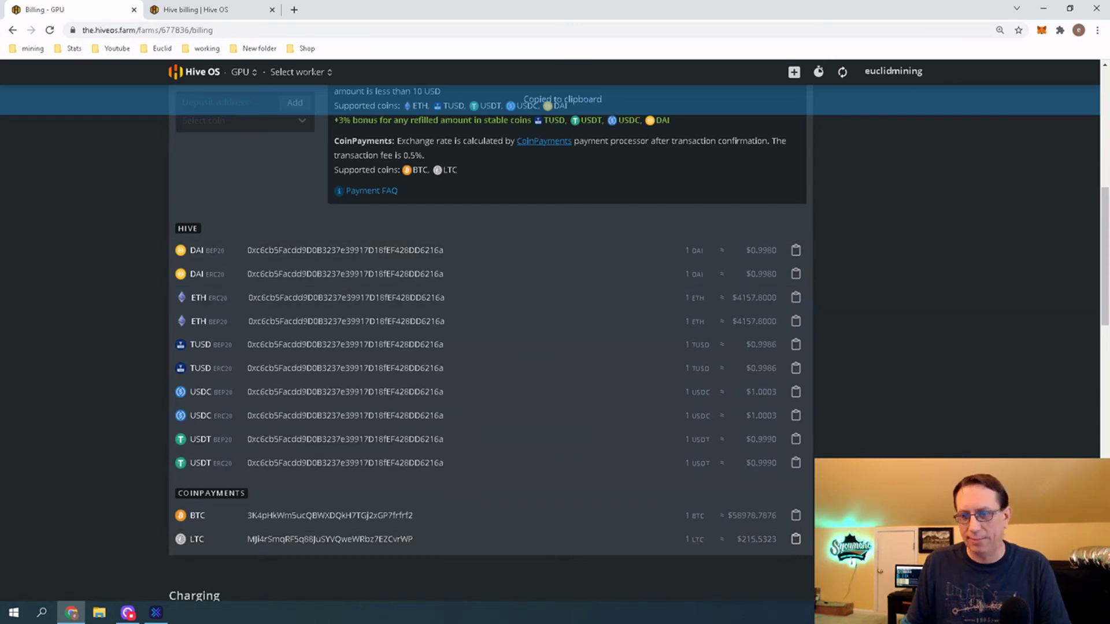
pyautogui.hotkey('alt', 'Tab')
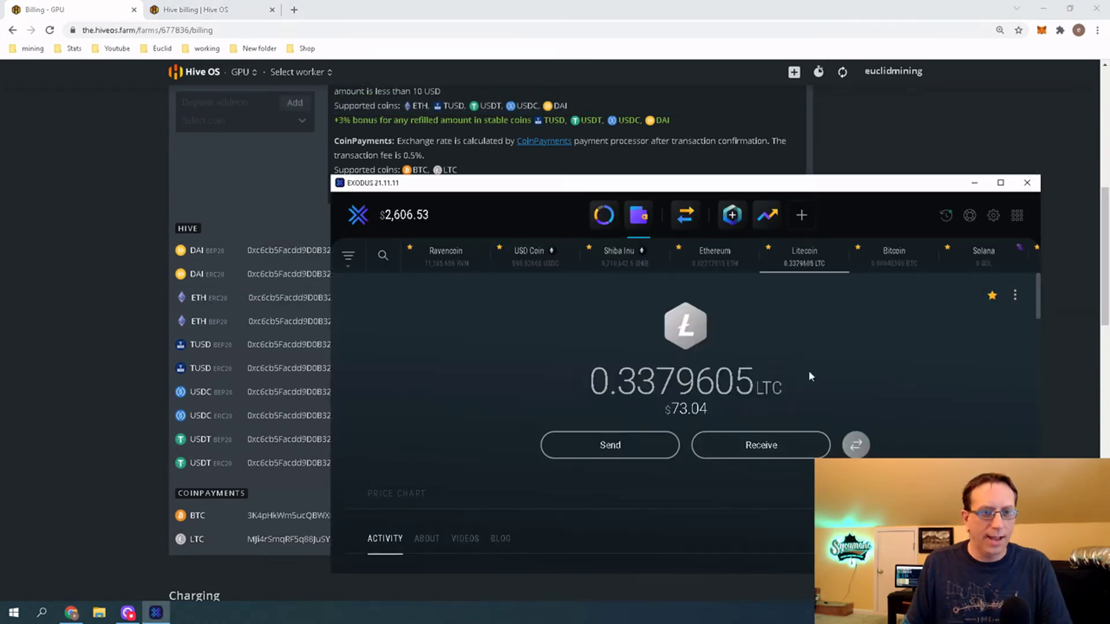
# Prepare a $20.00 (0.09253959 LTC) Litecoin send to the pasted Hive OS LTC address.
pyautogui.click(611, 441)
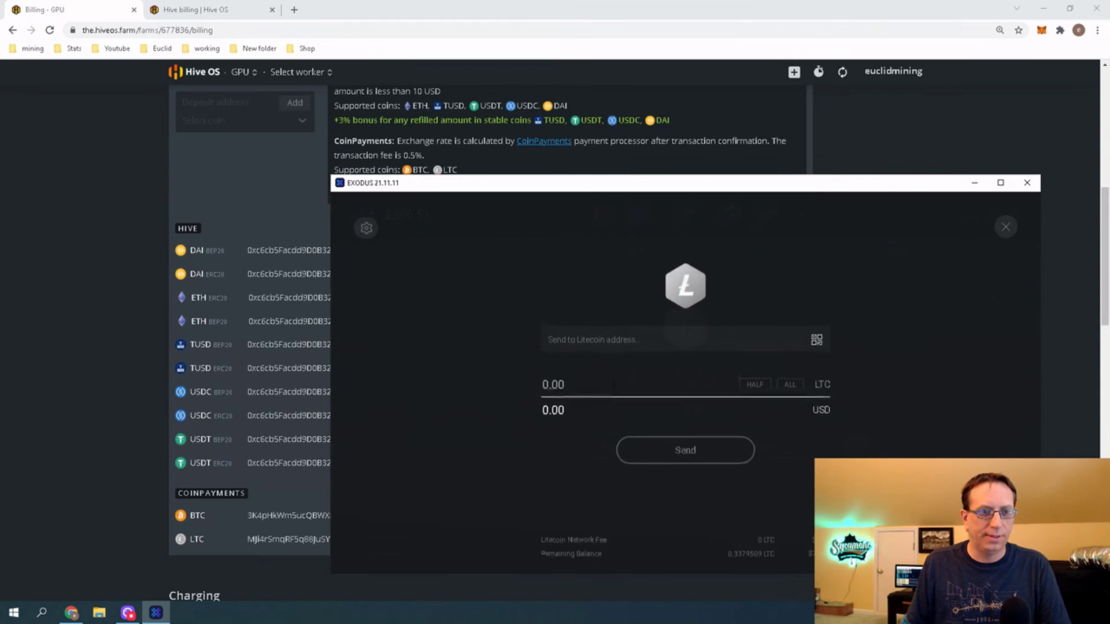
pyautogui.hotkey('ctrl', 'v')
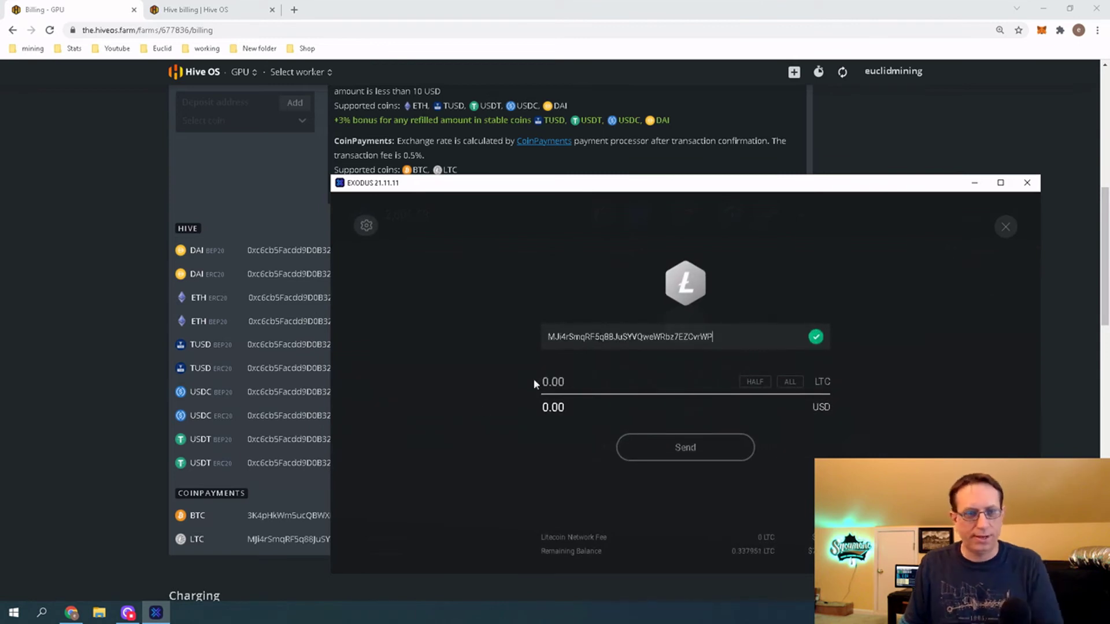
pyautogui.click(578, 407)
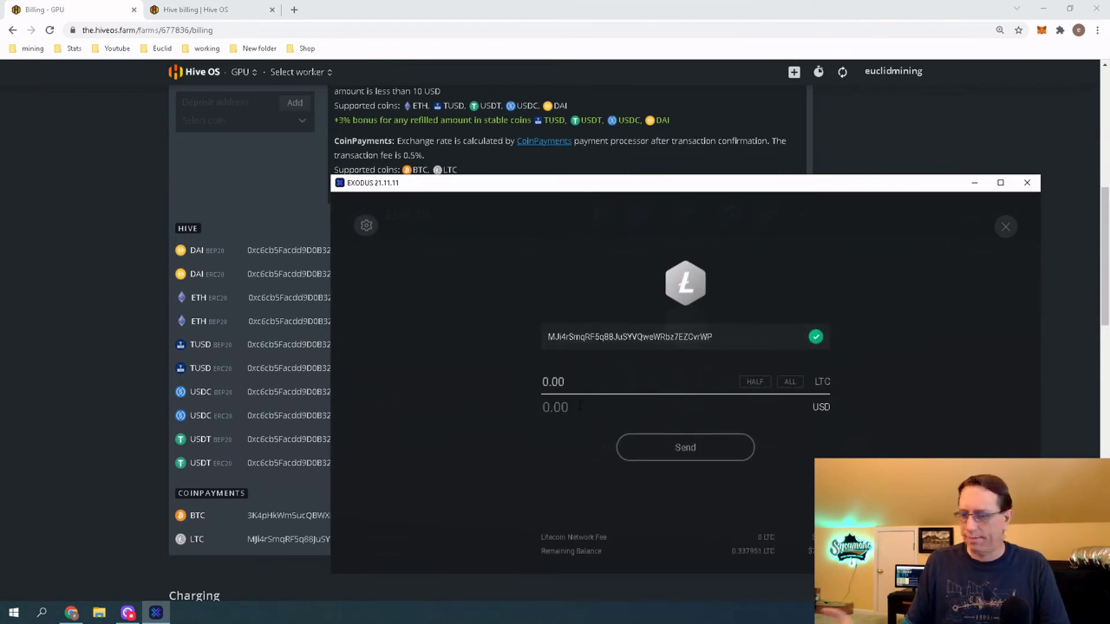
pyautogui.write('20.00')
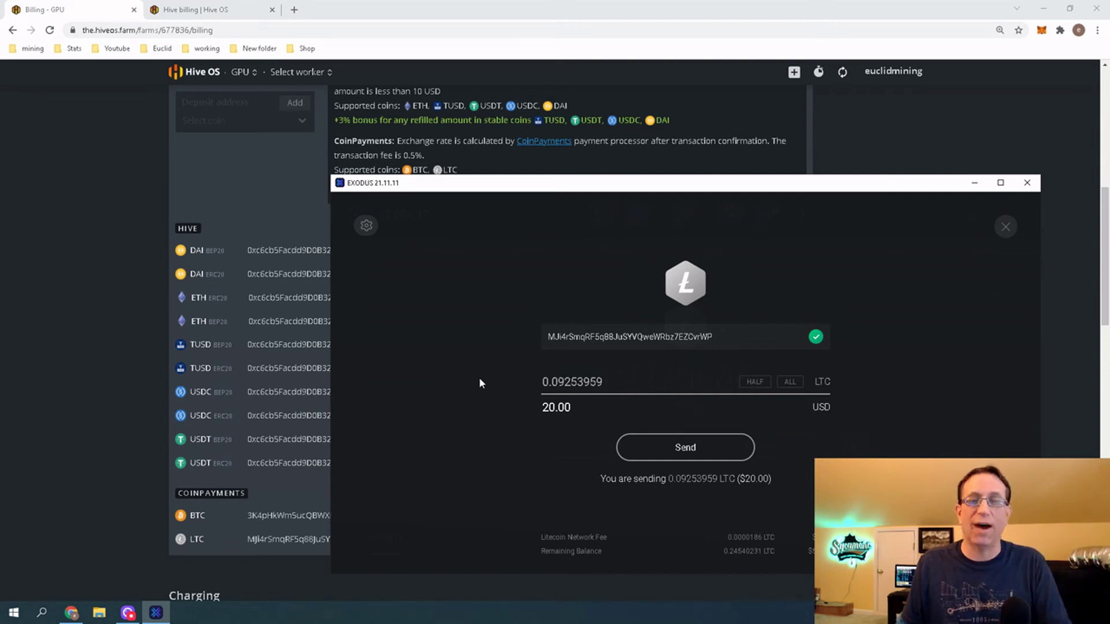
pyautogui.click(684, 453)
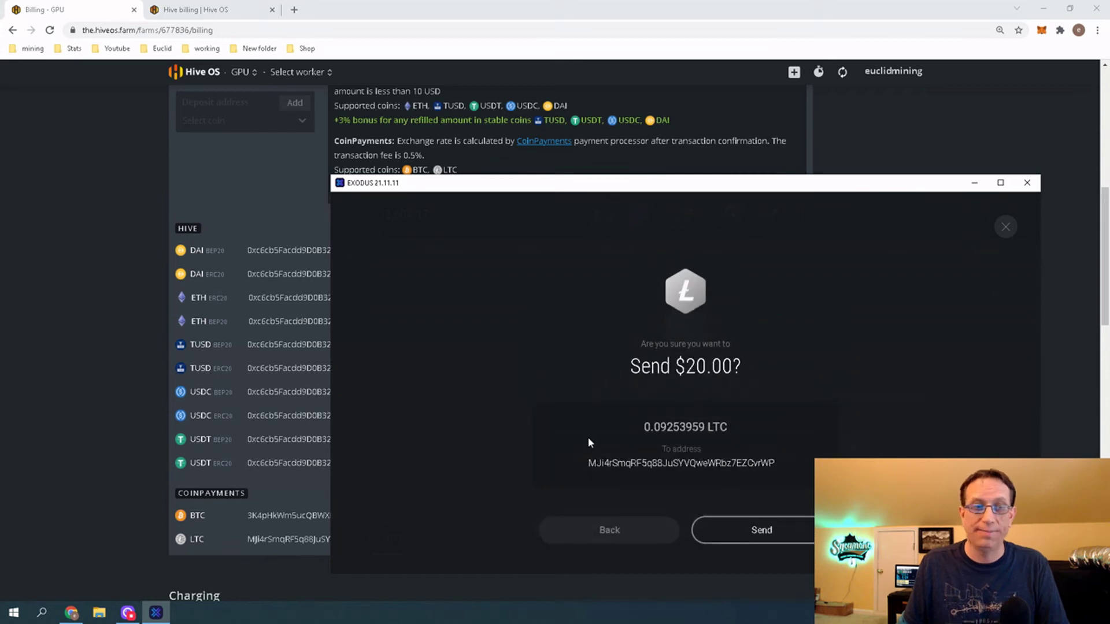
# Confirm sending 0.09253959 LTC ($20.00) and dismiss the success message.
pyautogui.click(108, 493)
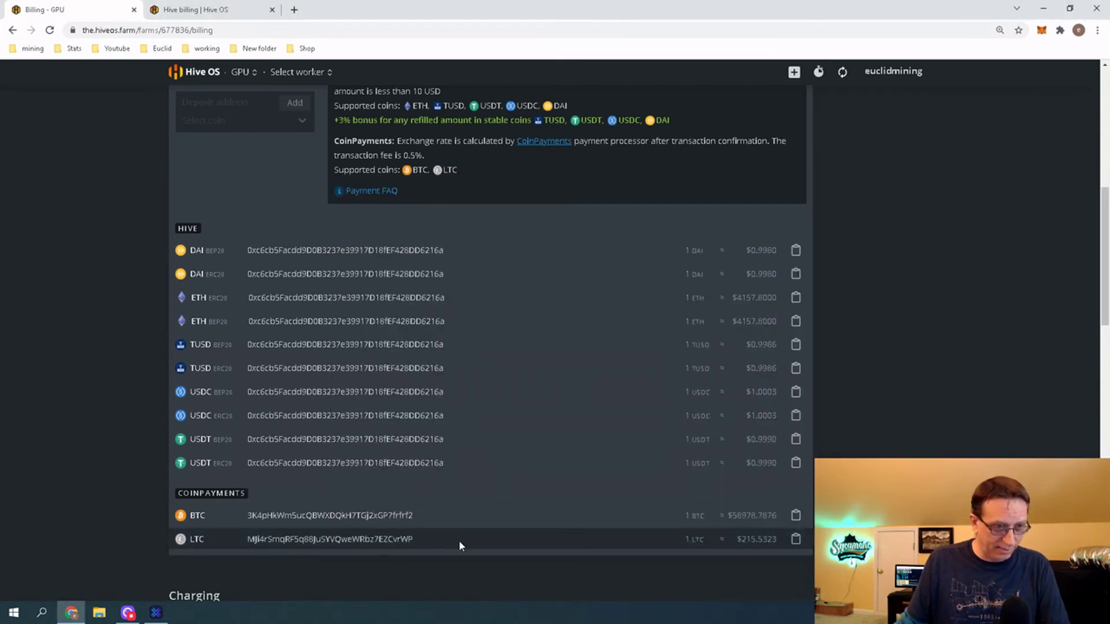
pyautogui.hotkey('alt', 'Tab')
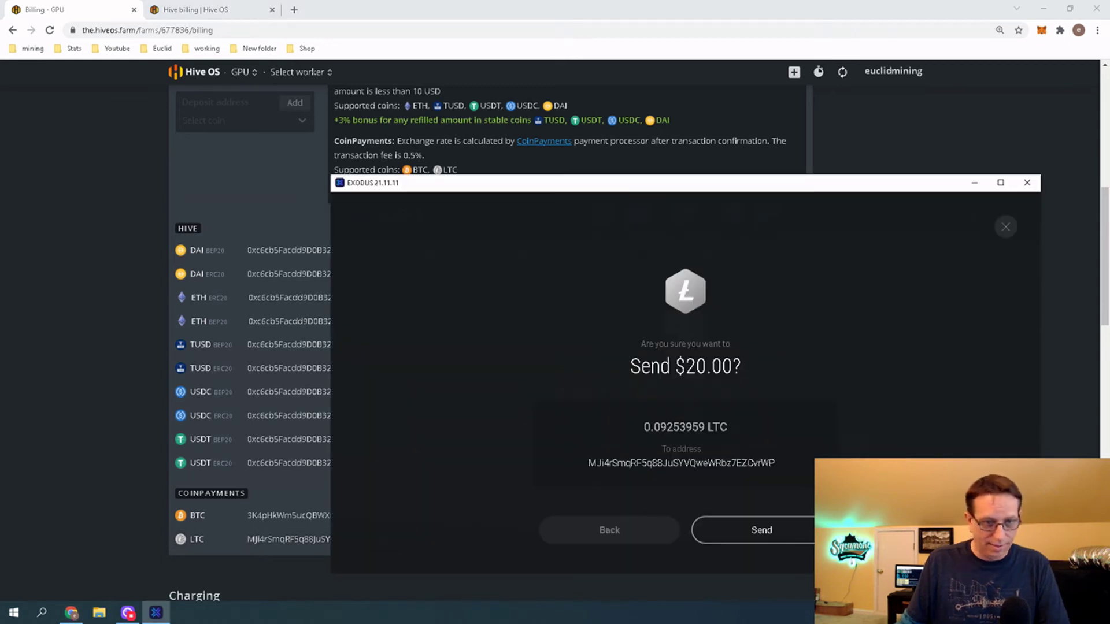
pyautogui.moveTo(747, 184); pyautogui.dragTo(786, 165)
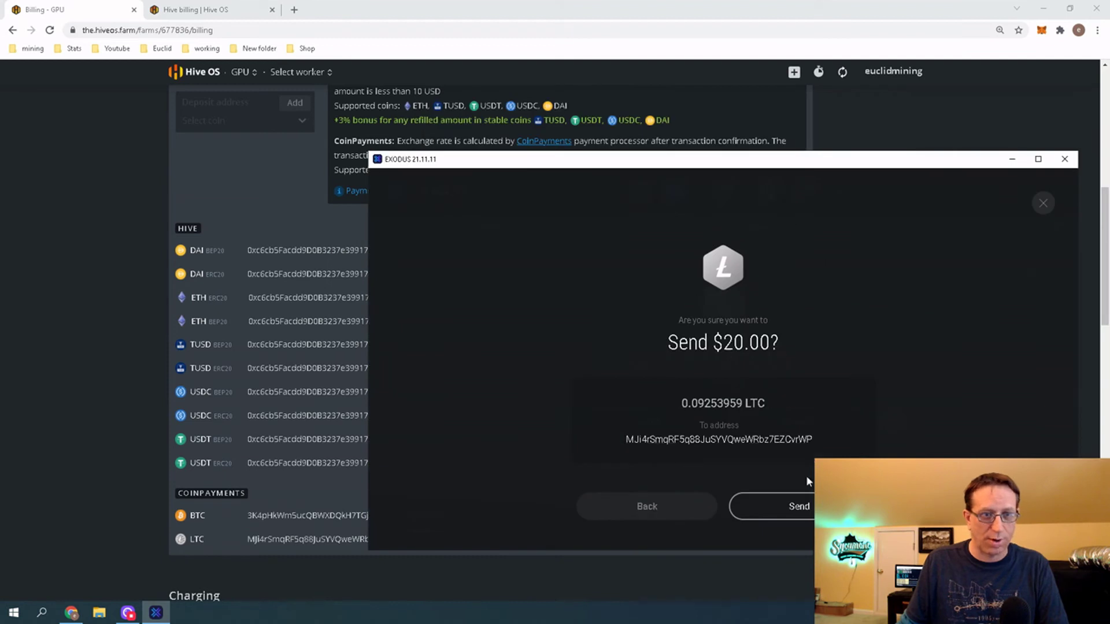
pyautogui.click(799, 506)
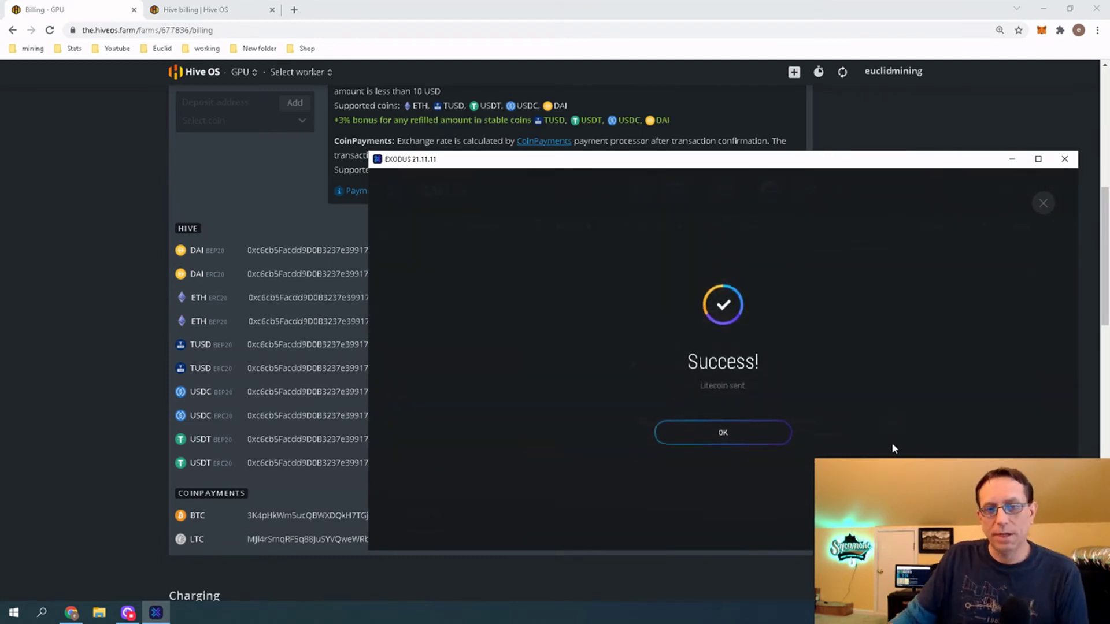
pyautogui.click(724, 432)
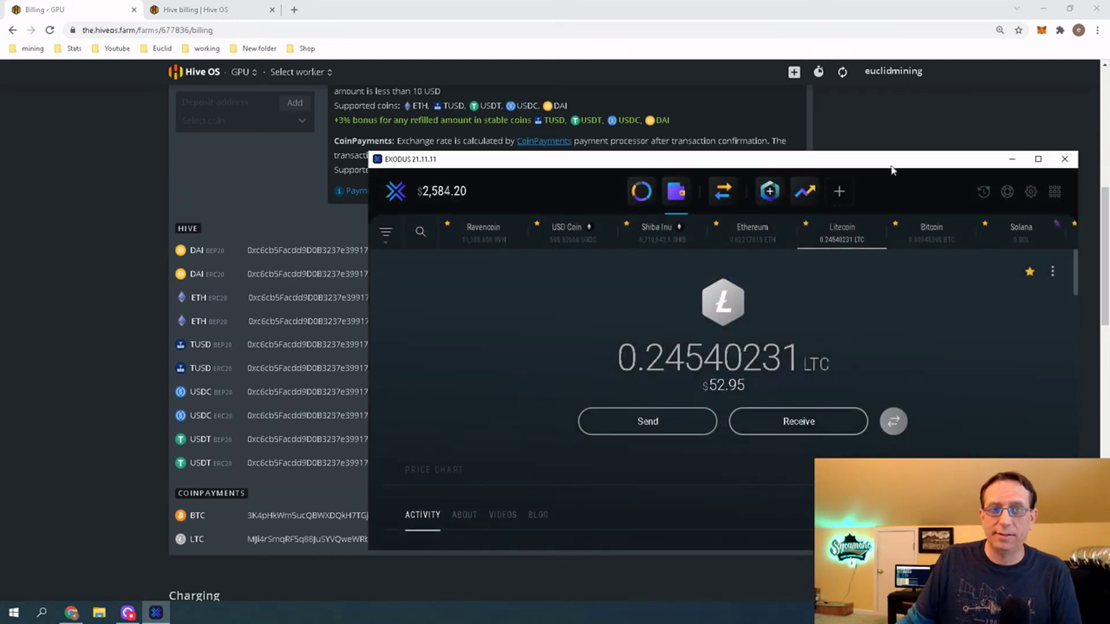
pyautogui.moveTo(871, 159); pyautogui.dragTo(738, 133)
# Close Exodus and verify the Hive OS Farm Balance now reads $79.14.
pyautogui.click(932, 133)
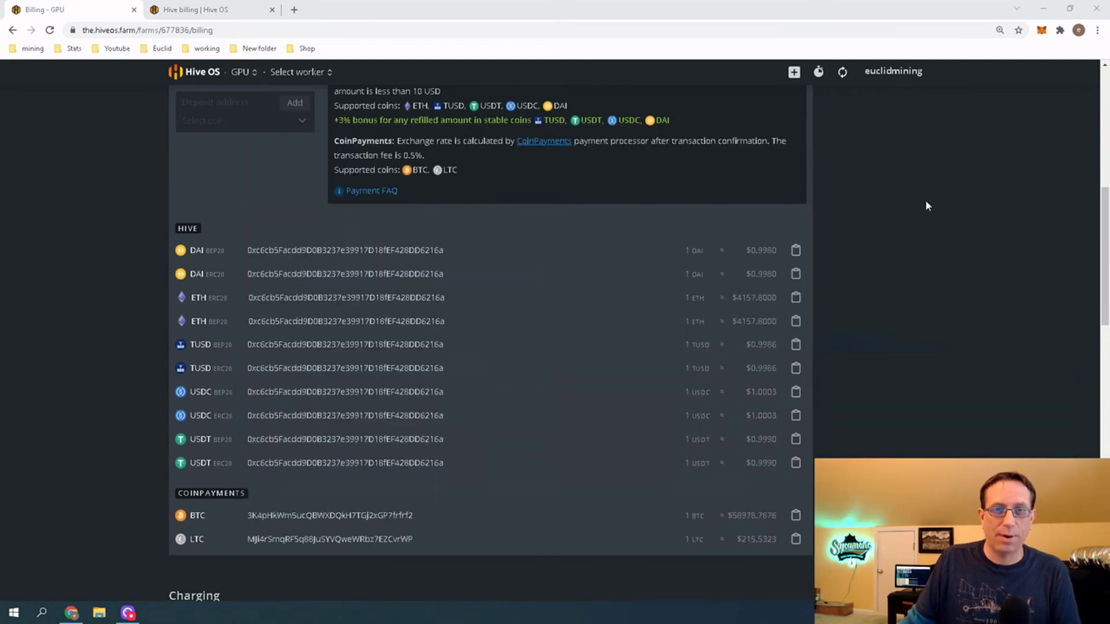
pyautogui.scroll(8, 911, 276)
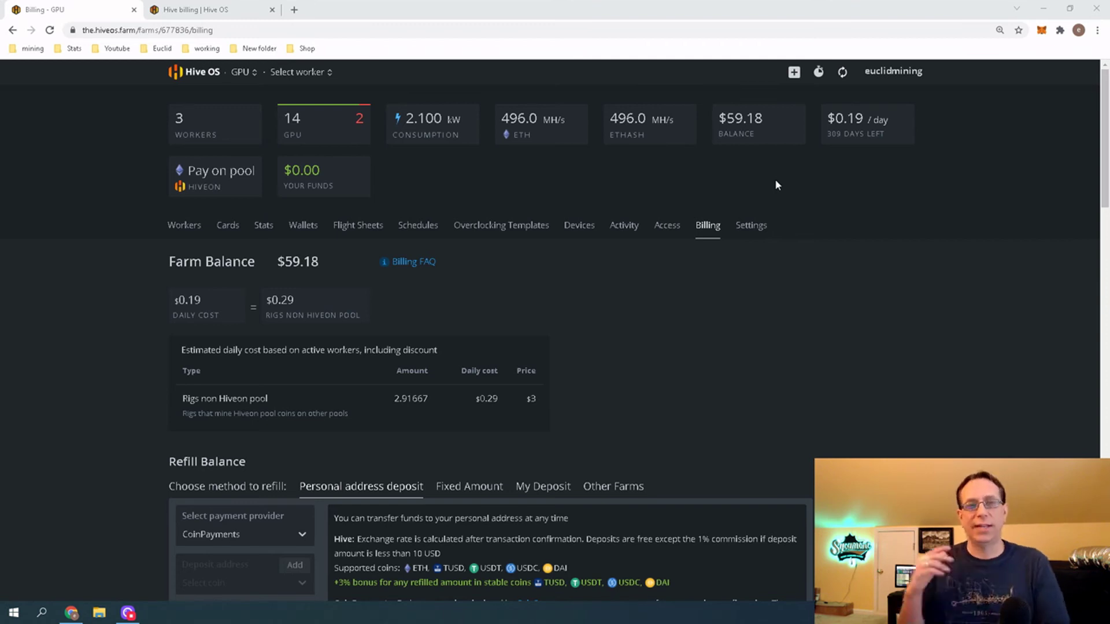
pyautogui.scroll(-3, 75, 425)
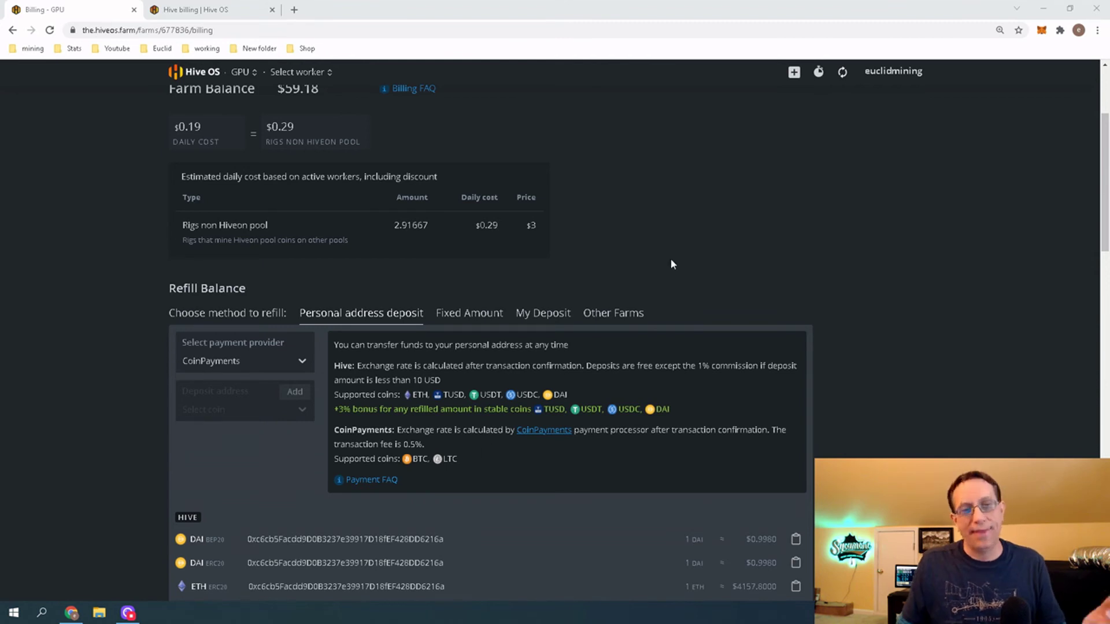
pyautogui.scroll(3, 674, 261)
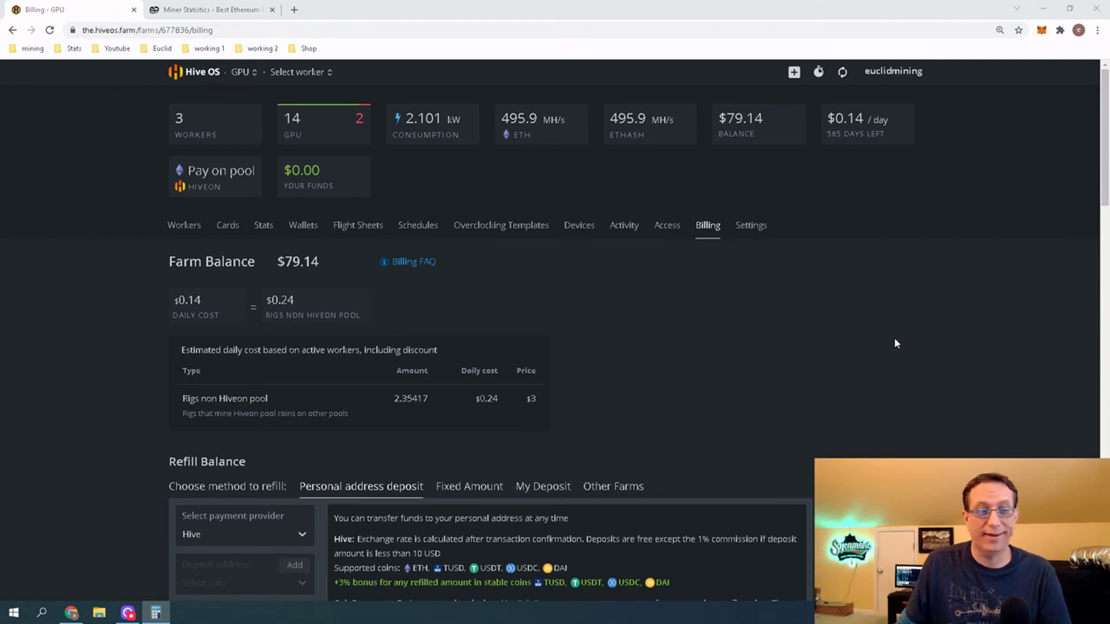
pyautogui.scroll(-7, 894, 343)
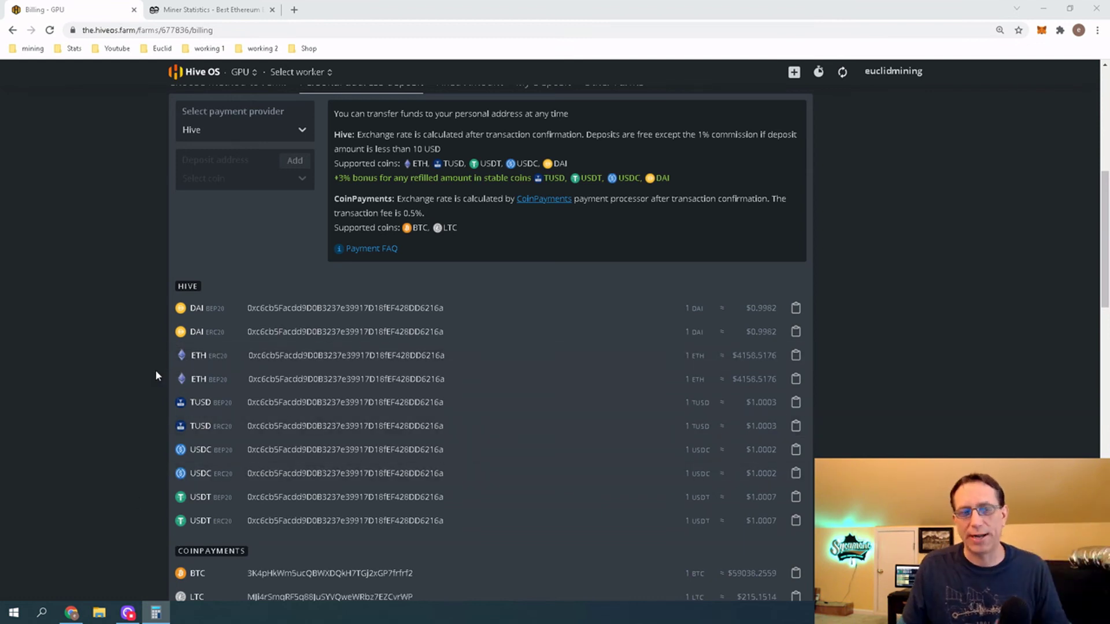
pyautogui.scroll(-1, 138, 399)
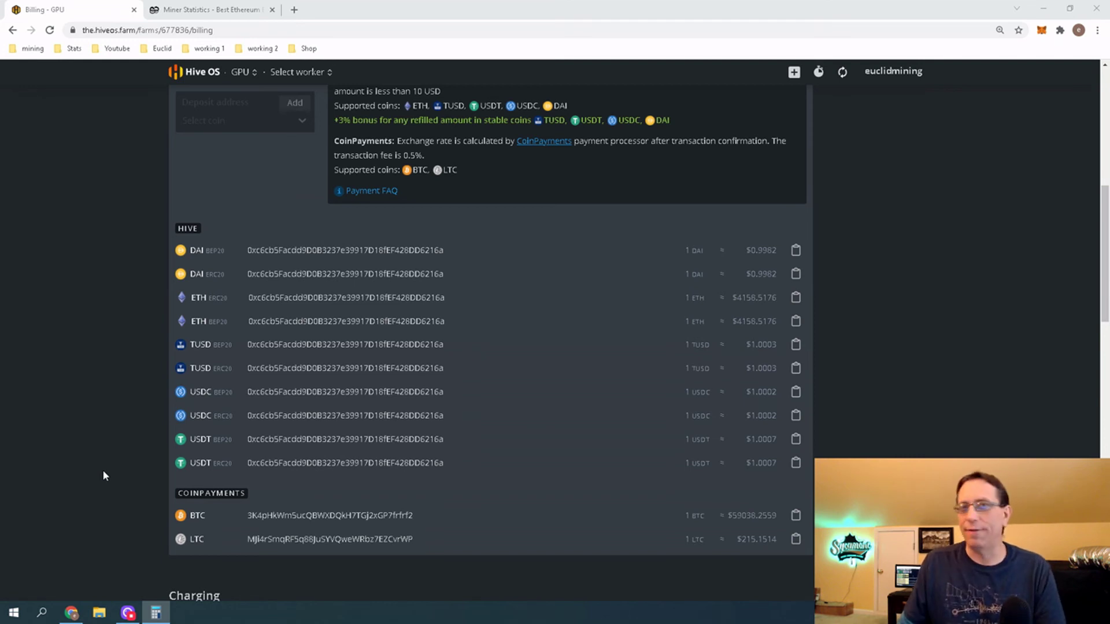
pyautogui.scroll(6, 103, 473)
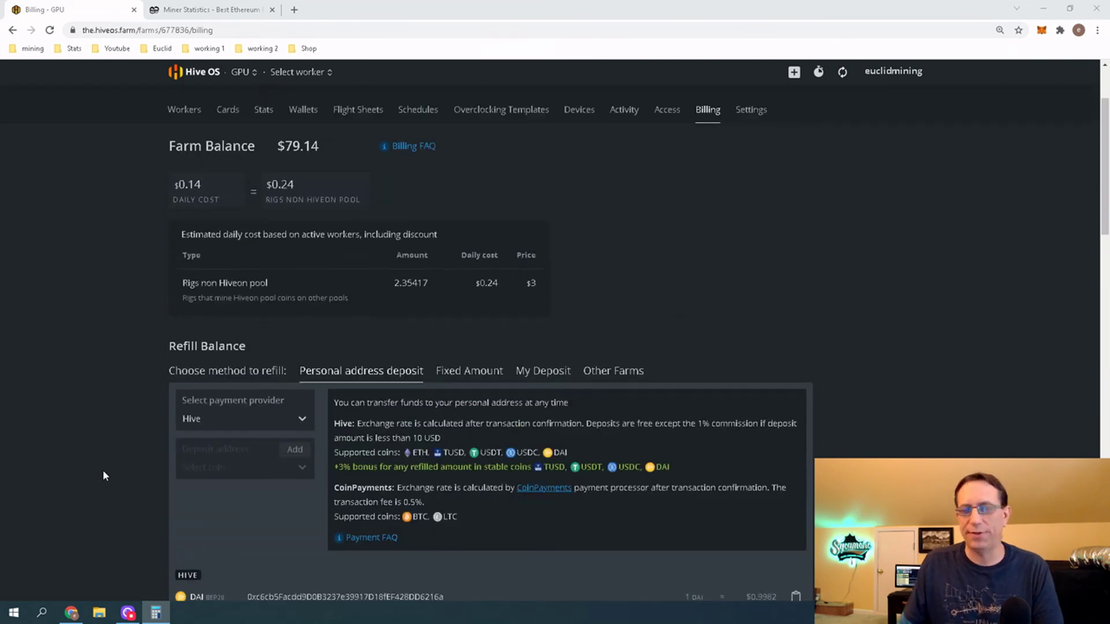
pyautogui.scroll(2, 103, 476)
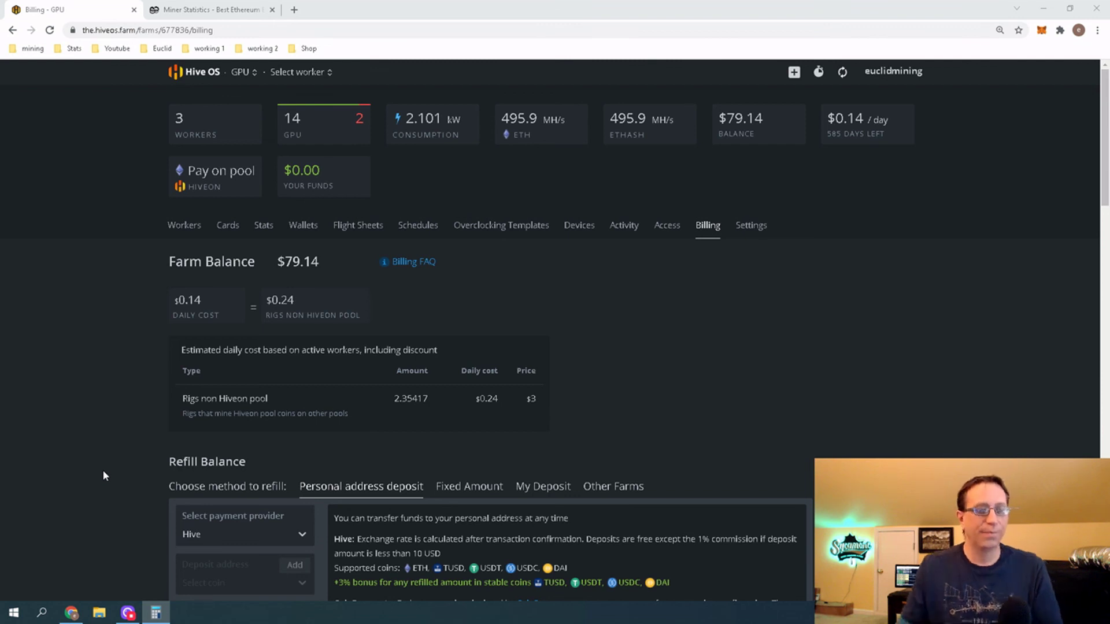
pyautogui.scroll(-6, 121, 439)
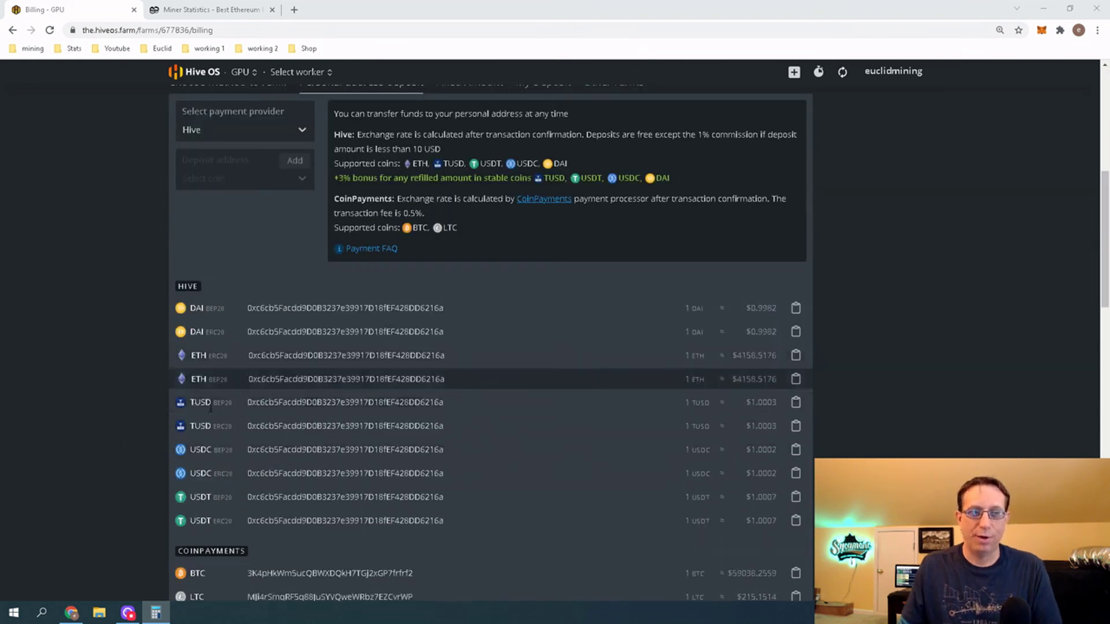
pyautogui.scroll(-1, 123, 373)
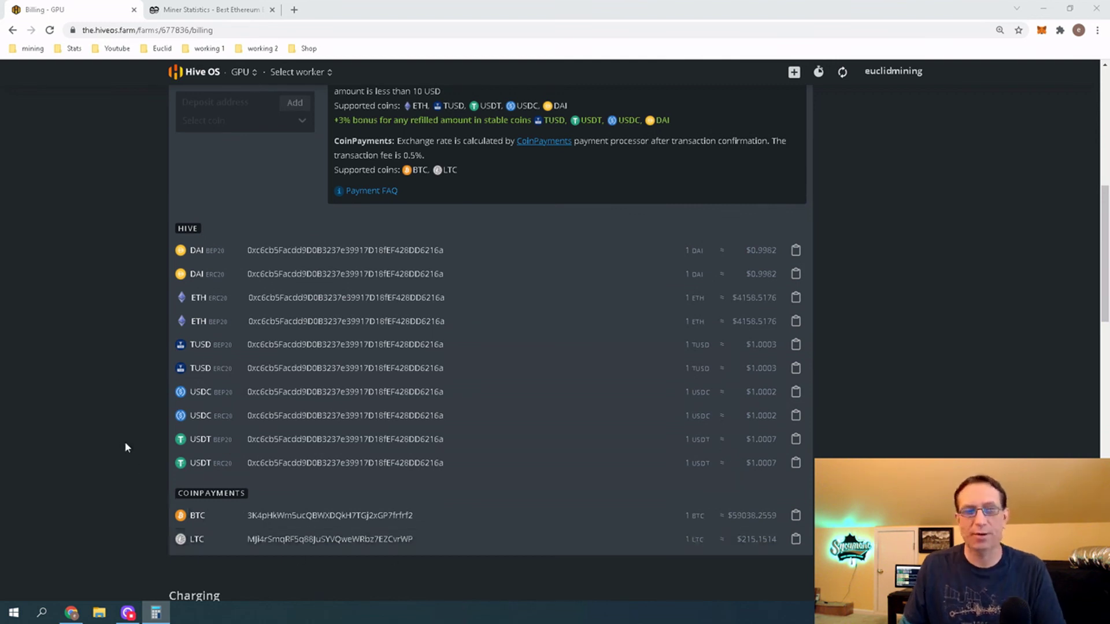
pyautogui.scroll(3, 123, 440)
pyautogui.scroll(5, 125, 444)
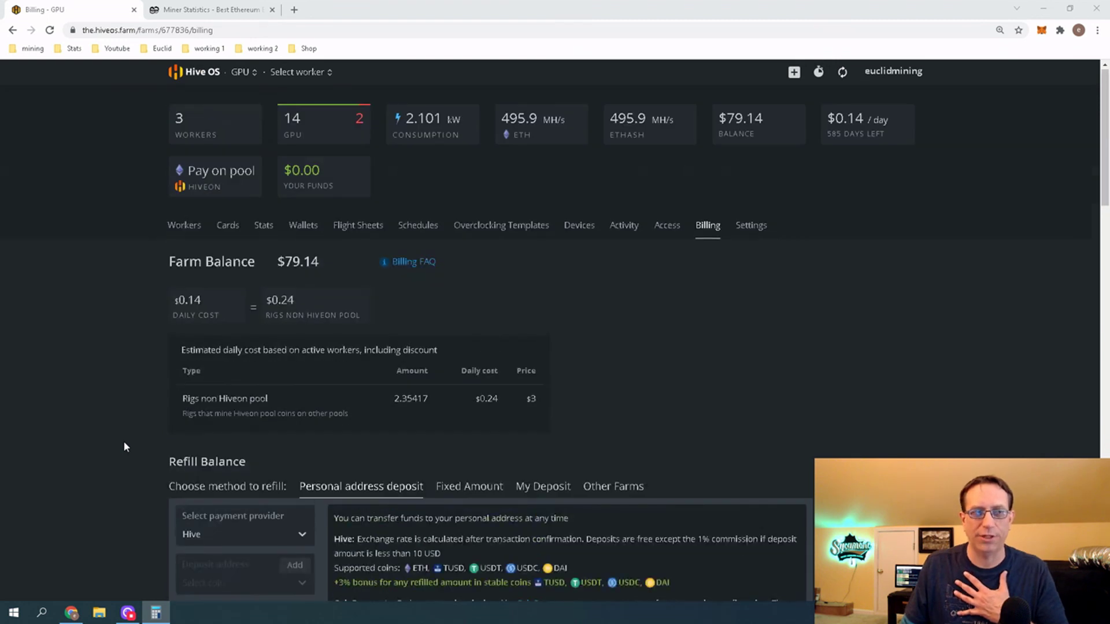